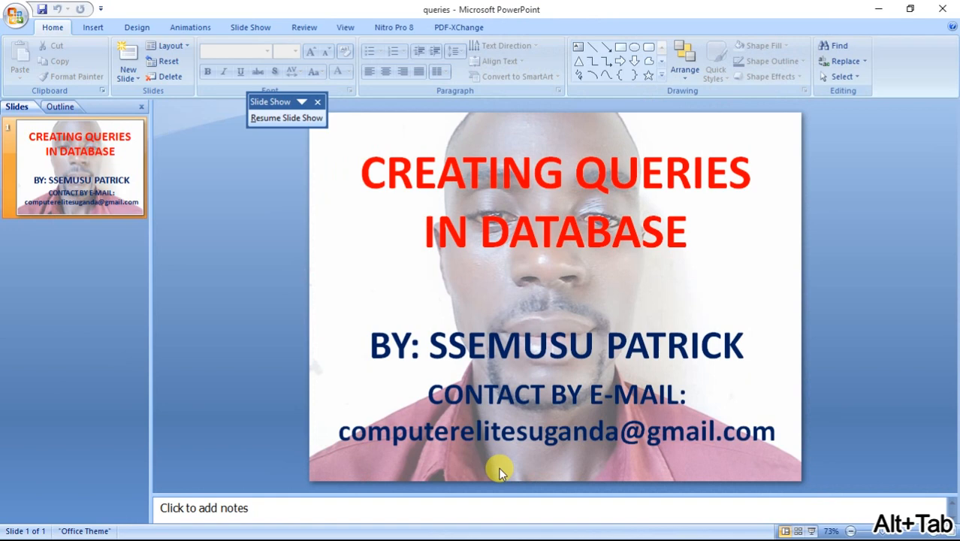
# Step: End the running slide show and minimize the presentation window to reach the desktop
pyautogui.hotkey('alt', 'Tab')
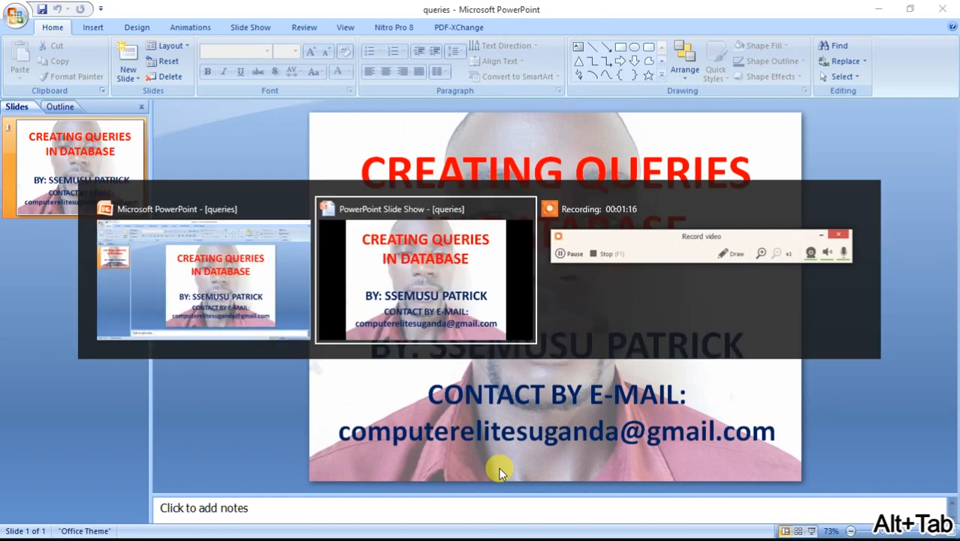
pyautogui.hotkey('alt', 'Tab')
pyautogui.hotkey('alt', 'Tab')
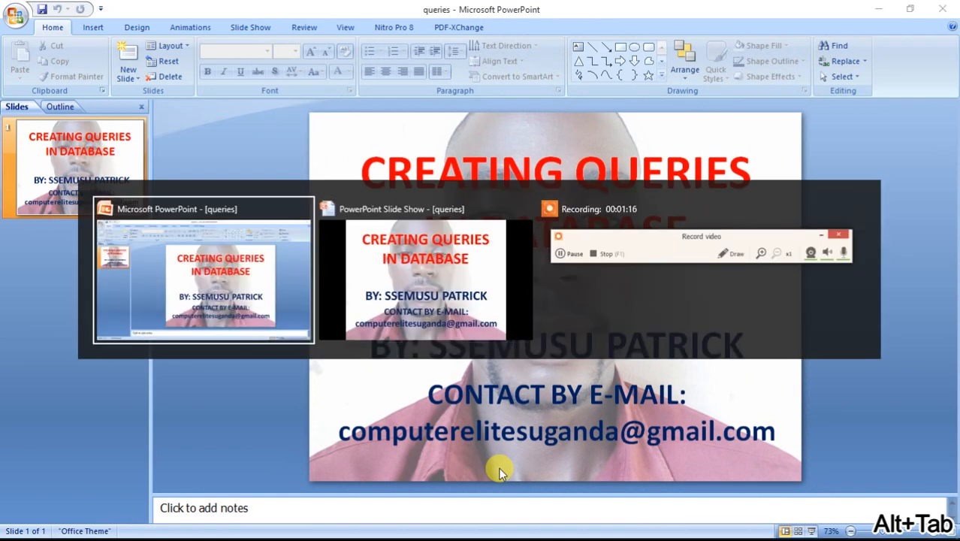
pyautogui.hotkey('alt', 'Tab')
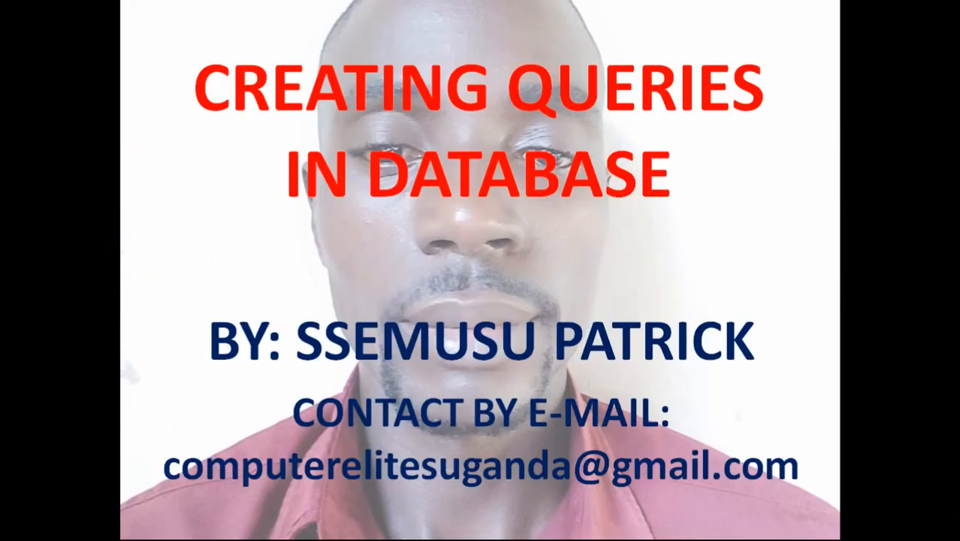
pyautogui.press('Escape')
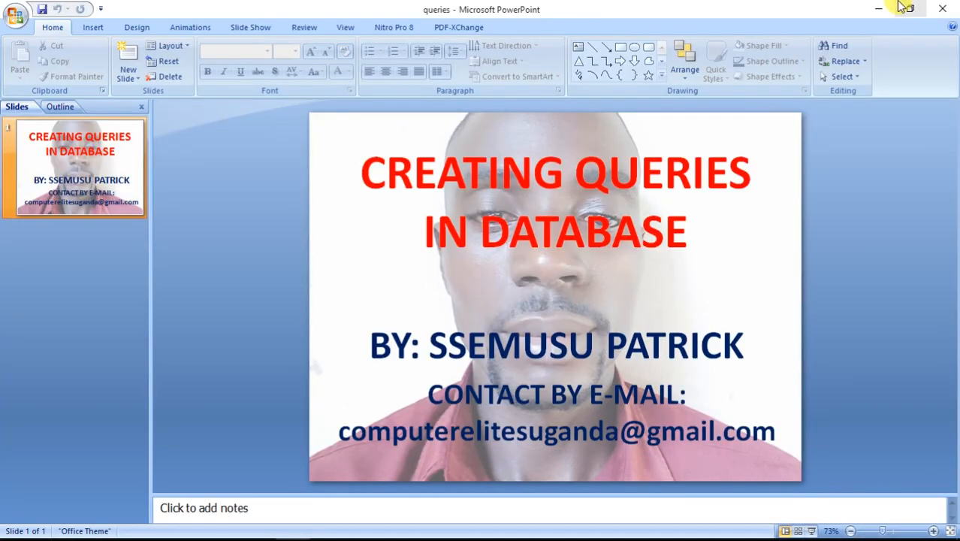
pyautogui.click(881, 15)
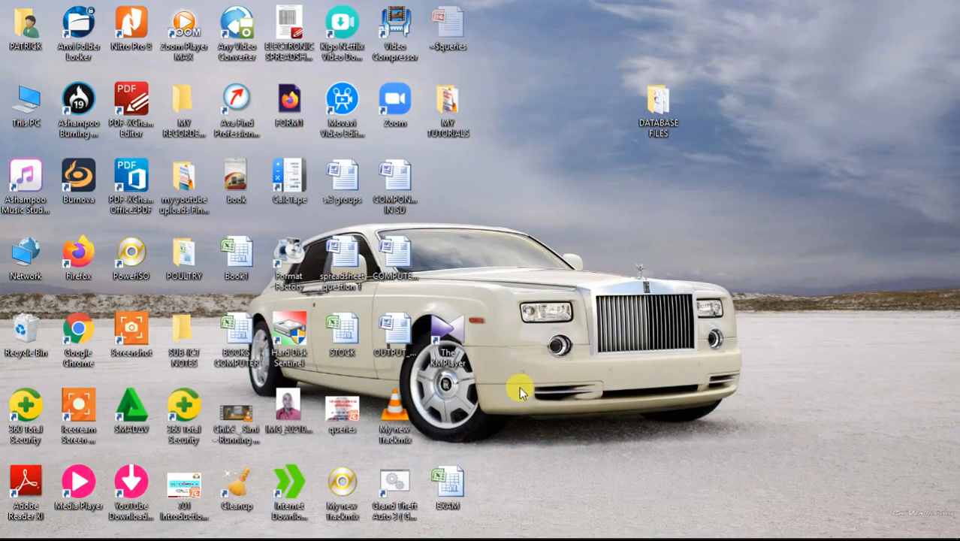
# Step: Open the EMPLOYEES database in Access from the DATABASE FILES folder on the desktop
pyautogui.doubleClick(656, 110)
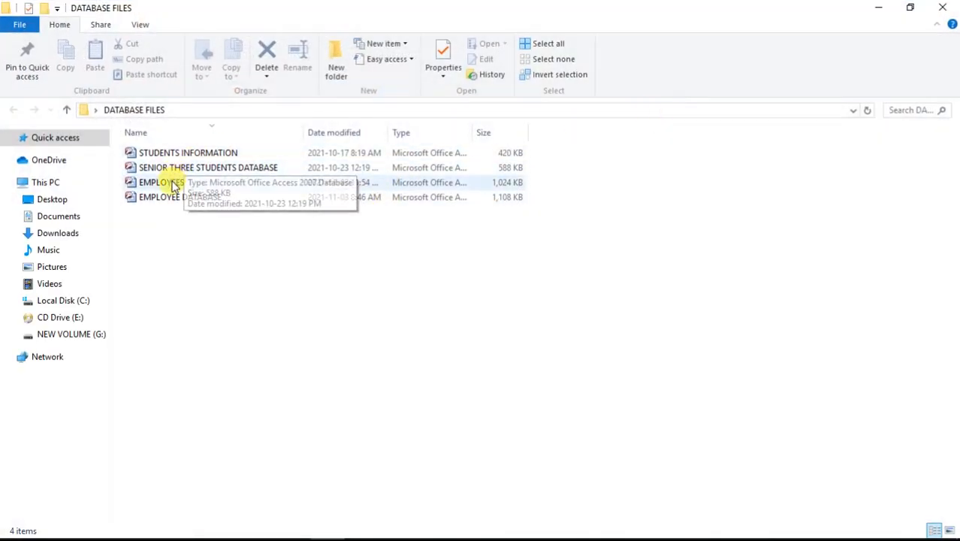
pyautogui.click(173, 185)
pyautogui.doubleClick(173, 185)
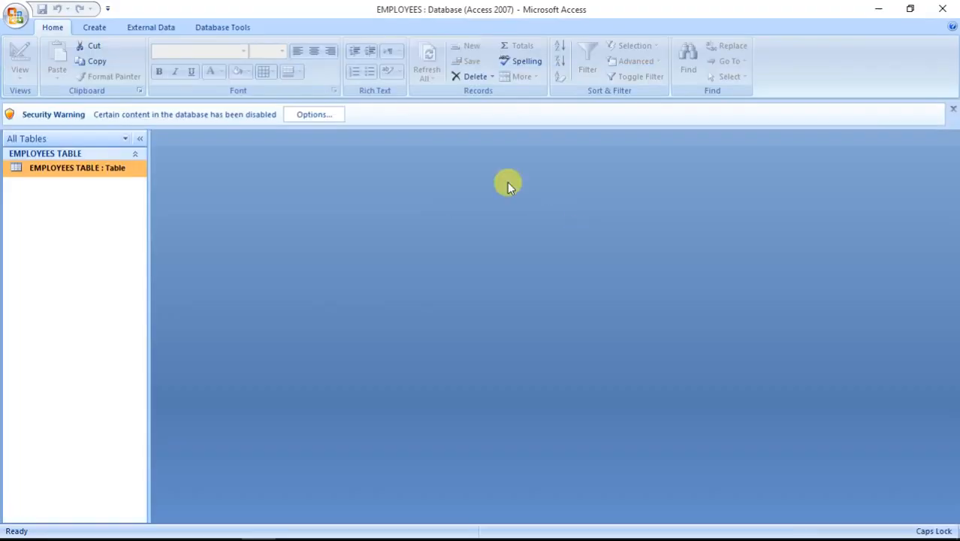
# Step: Enable the database's blocked content and open EMPLOYEES TABLE in Datasheet view
pyautogui.click(314, 116)
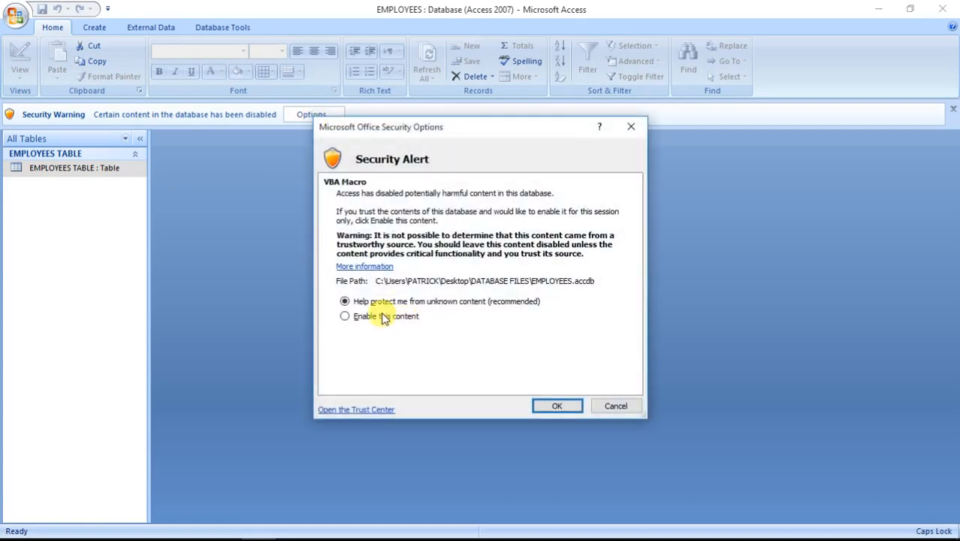
pyautogui.click(383, 316)
pyautogui.click(557, 406)
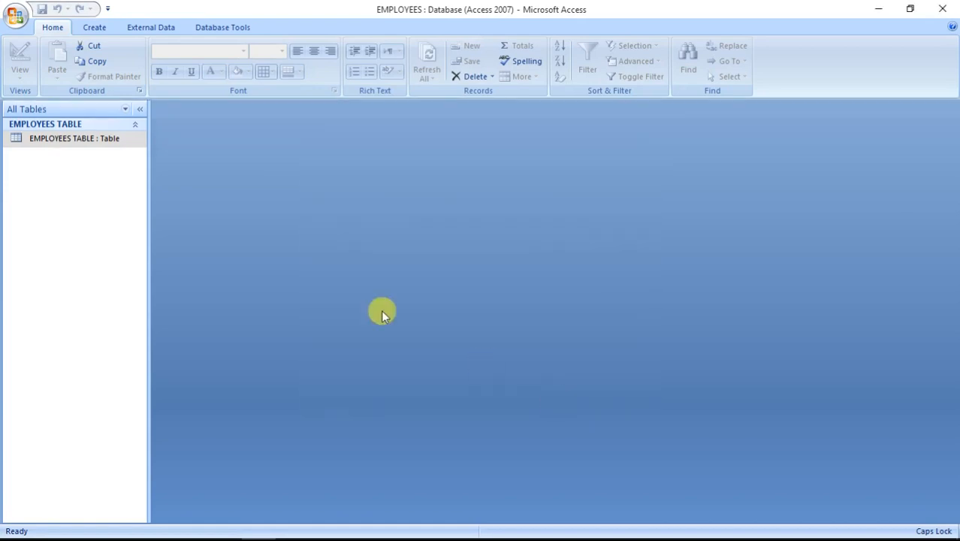
pyautogui.doubleClick(92, 140)
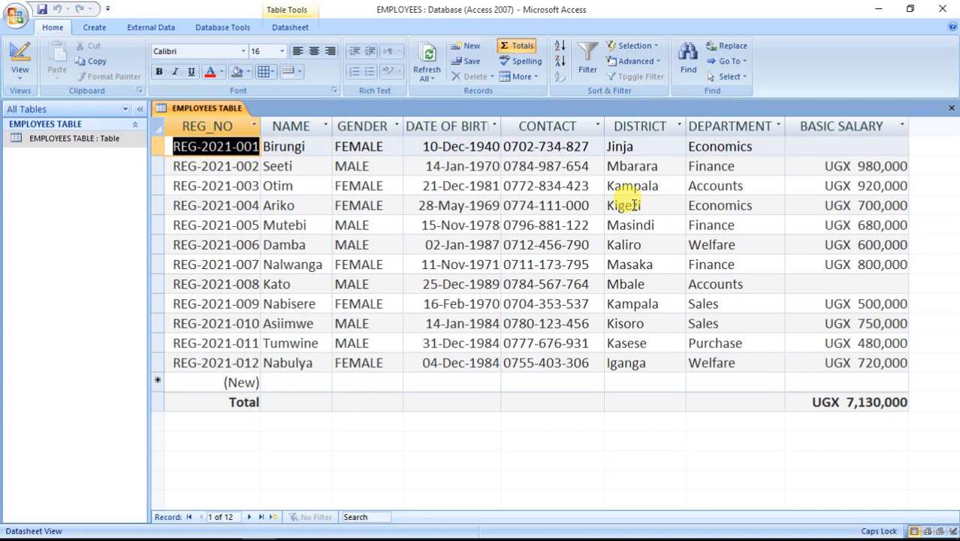
# Step: Create a query in Design view based on EMPLOYEES TABLE and add all of its fields to the grid
pyautogui.click(97, 29)
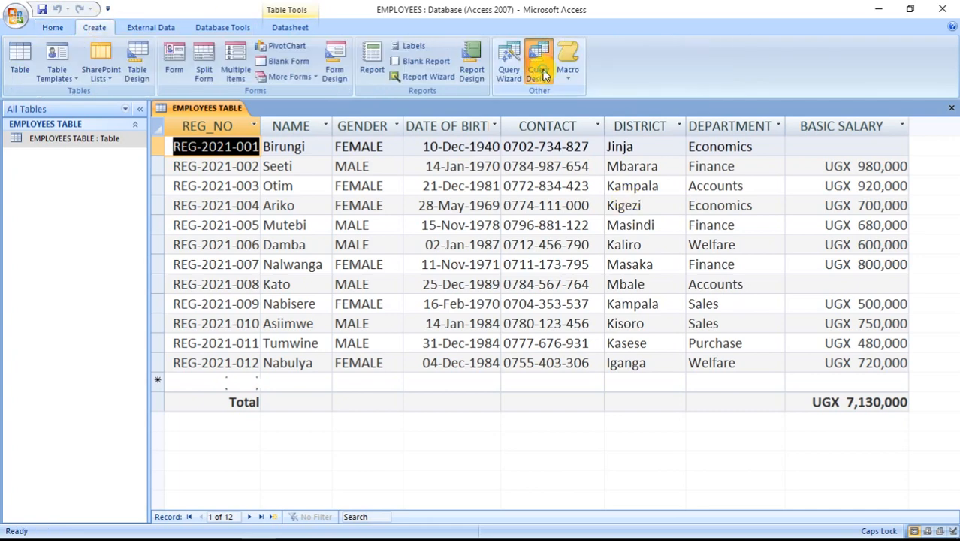
pyautogui.click(541, 70)
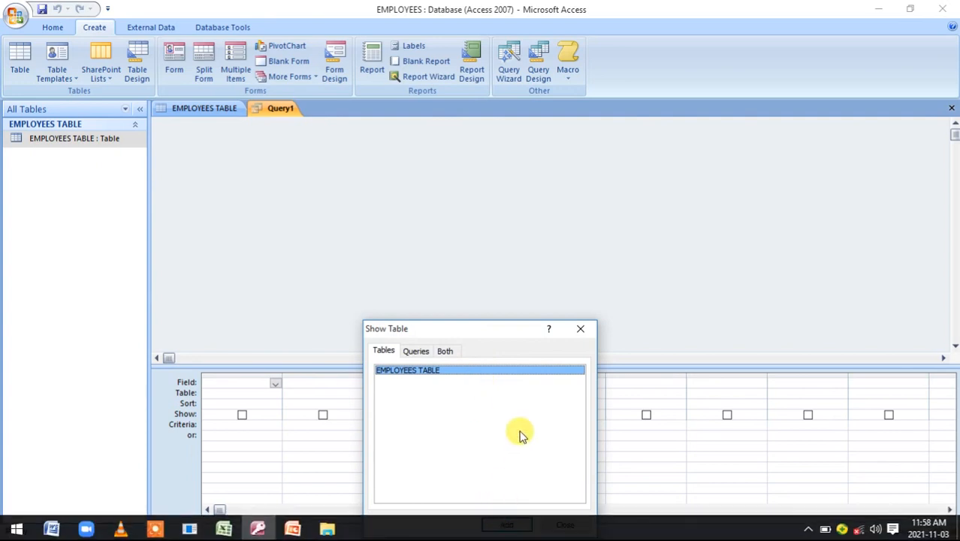
pyautogui.click(505, 523)
pyautogui.click(554, 525)
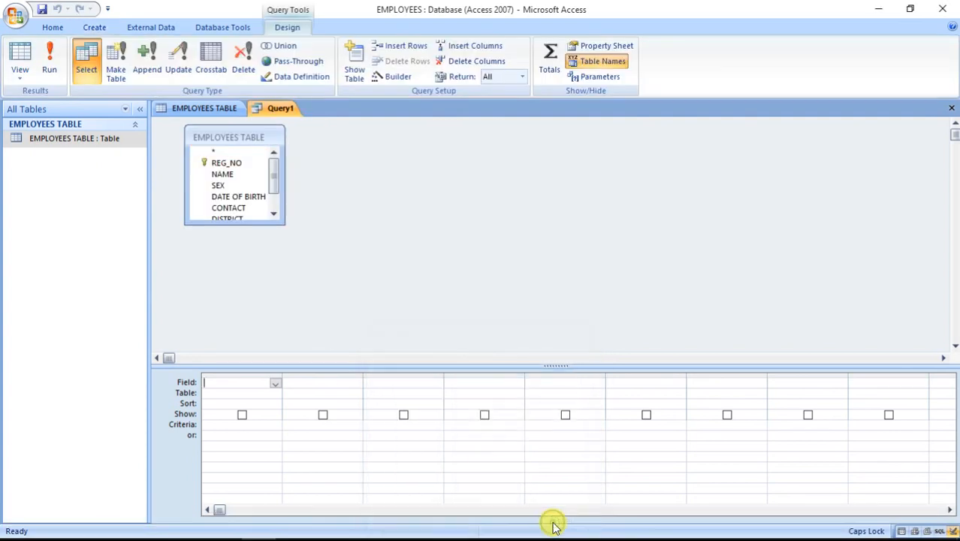
pyautogui.doubleClick(247, 138)
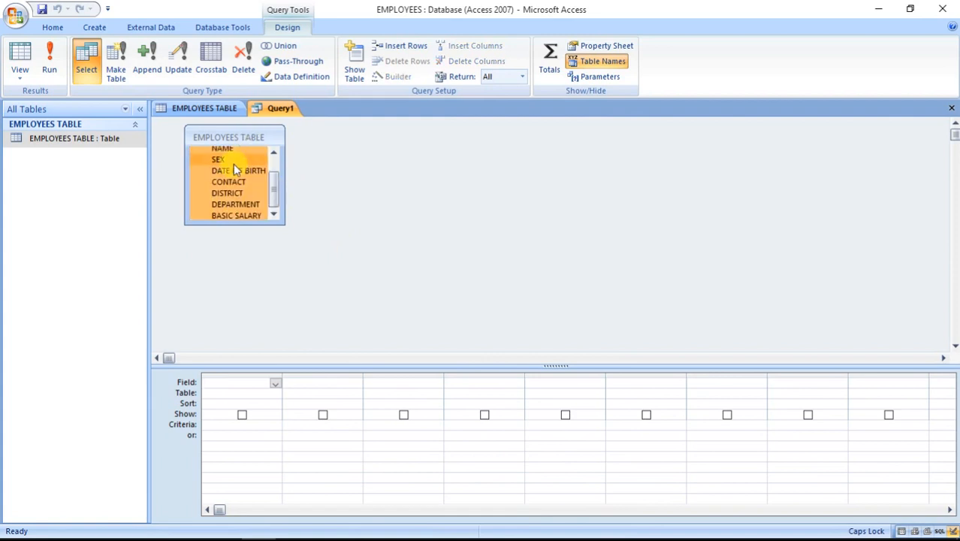
pyautogui.moveTo(233, 170); pyautogui.dragTo(234, 382)
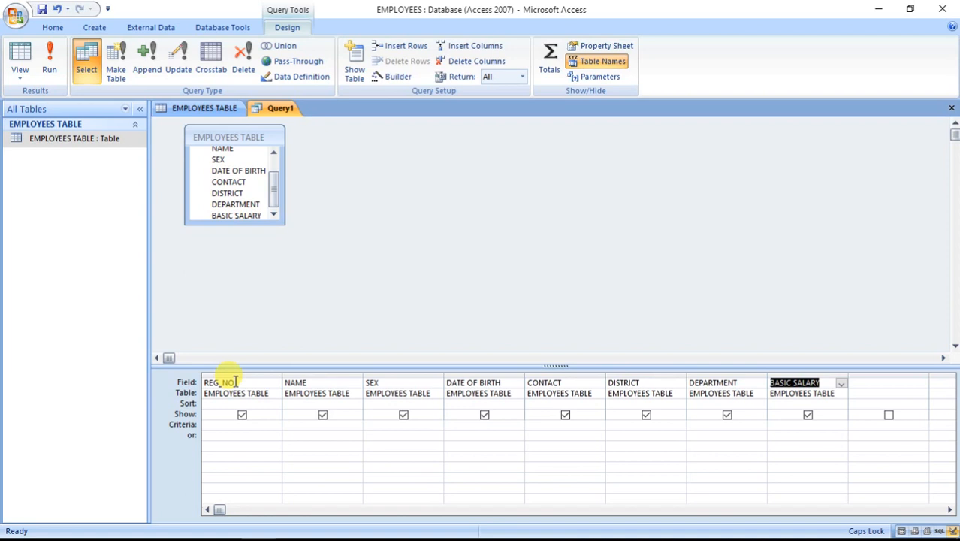
# Step: Set the DISTRICT criterion to NOT IN(KAMPALA,JINJA,KARIRO,MBARARA) and run the query
pyautogui.click(620, 427)
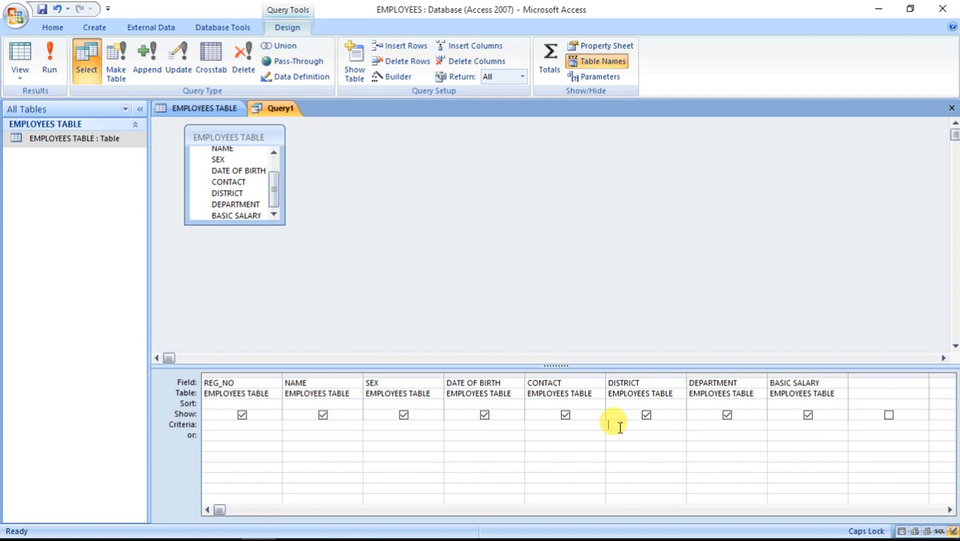
pyautogui.write('NOT')
pyautogui.write(' IN')
pyautogui.write('(')
pyautogui.write('KAMP')
pyautogui.write('A')
pyautogui.write('LA')
pyautogui.write(',')
pyautogui.write('JINJA')
pyautogui.write(',')
pyautogui.write('KA')
pyautogui.write('RIRO')
pyautogui.write(',')
pyautogui.write('M')
pyautogui.write('BARA')
pyautogui.write('RA')
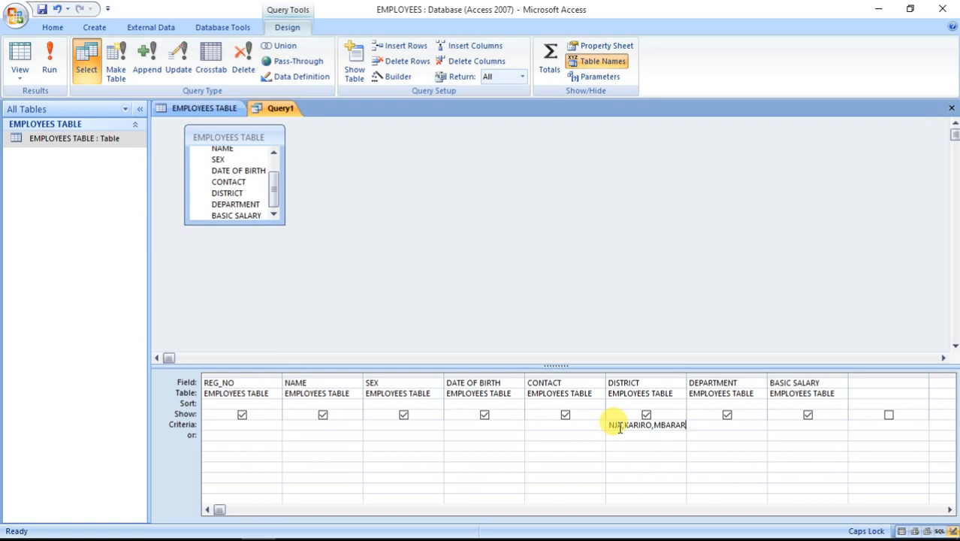
pyautogui.write(')')
pyautogui.click(51, 64)
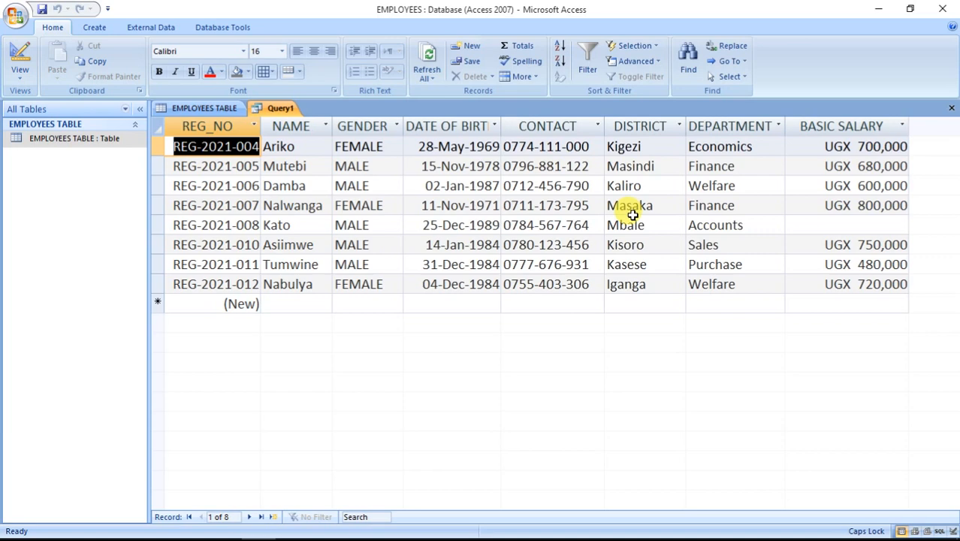
# Step: Save the district query as KJKM
pyautogui.hotkey('ctrl', 's')
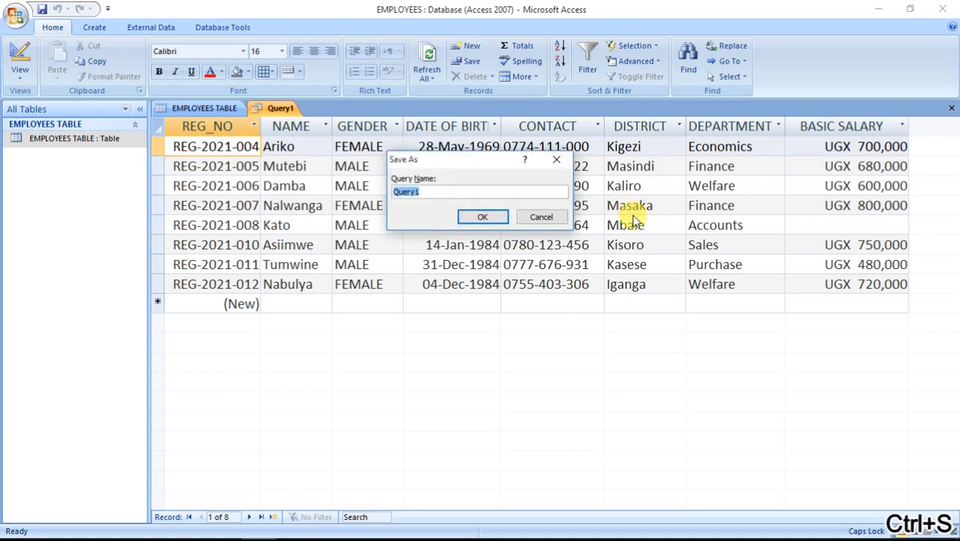
pyautogui.write('KJ')
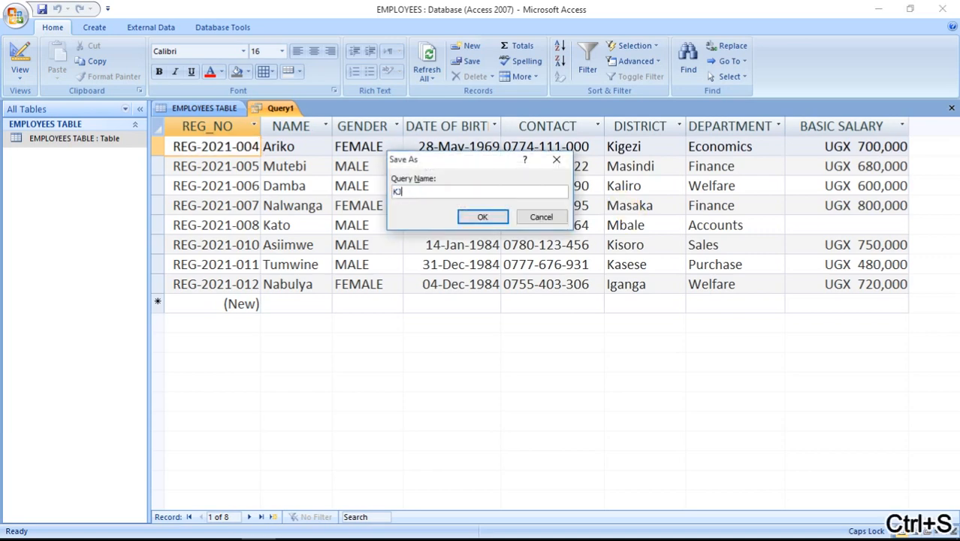
pyautogui.write('K')
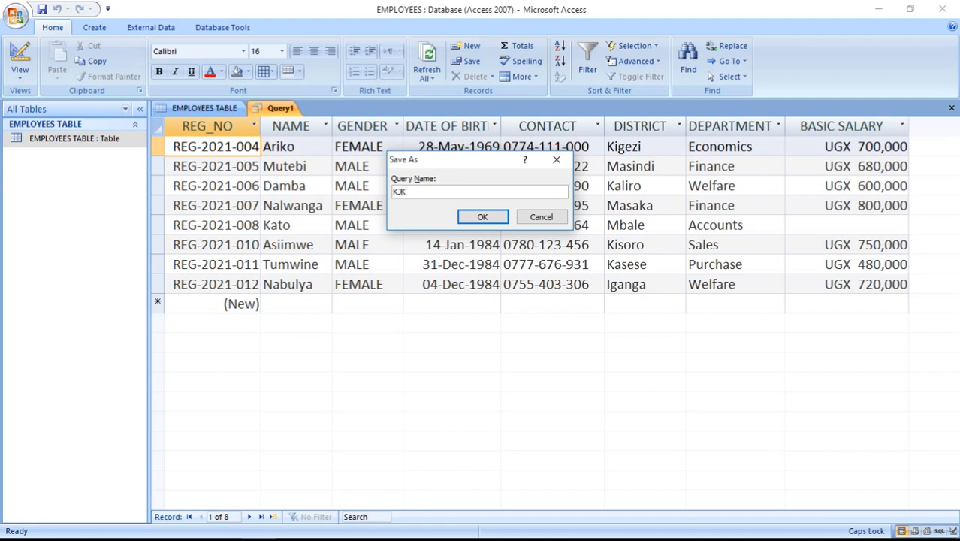
pyautogui.write('M')
pyautogui.click(483, 217)
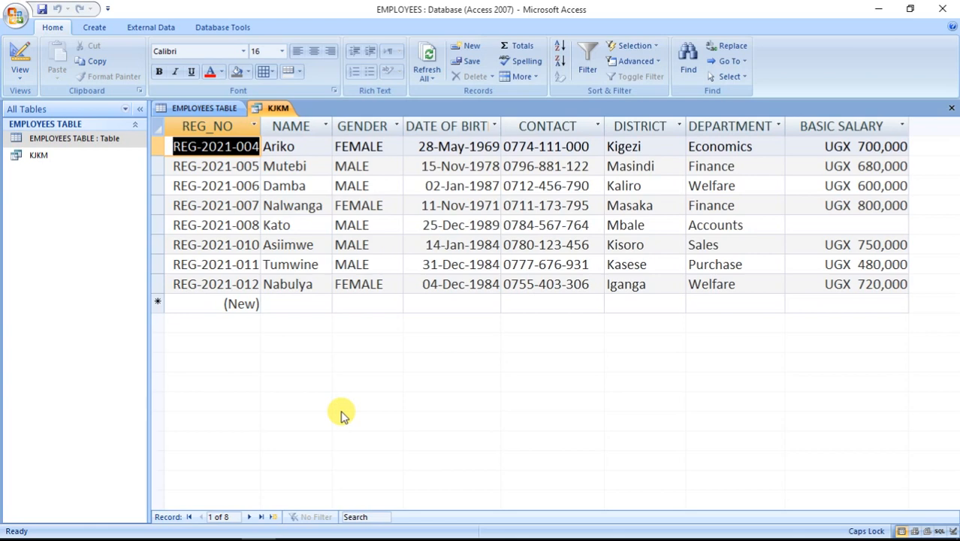
# Step: Create another query in Design view containing all the fields of EMPLOYEES TABLE
pyautogui.click(95, 27)
pyautogui.click(539, 69)
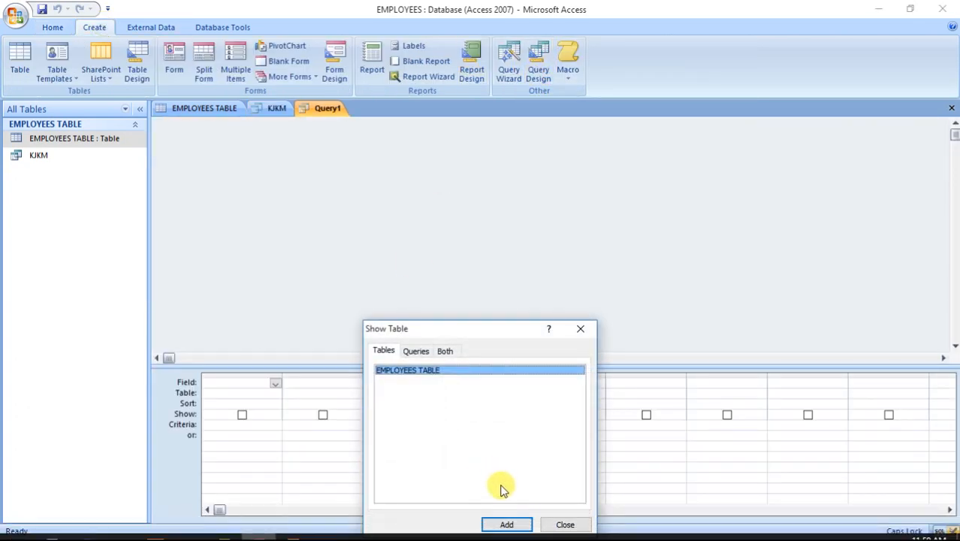
pyautogui.click(506, 525)
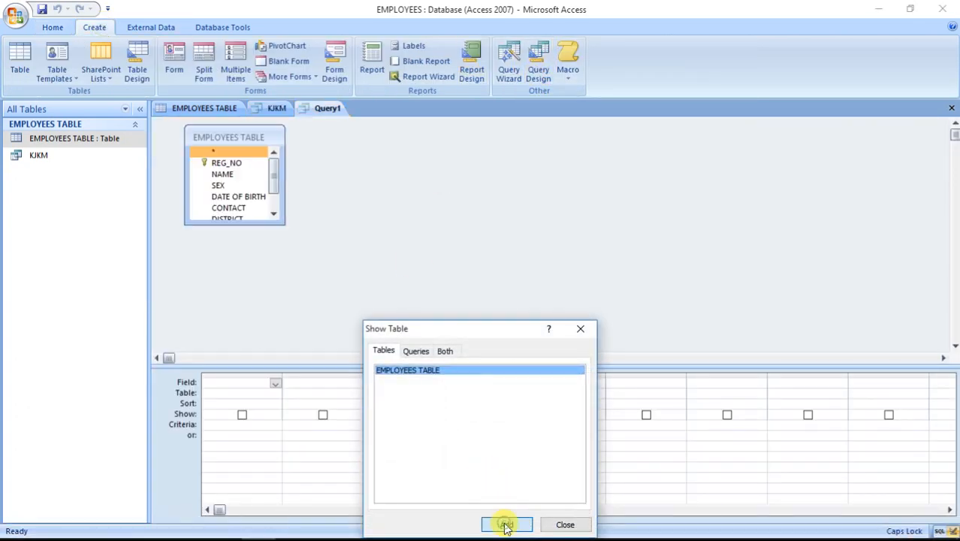
pyautogui.click(569, 524)
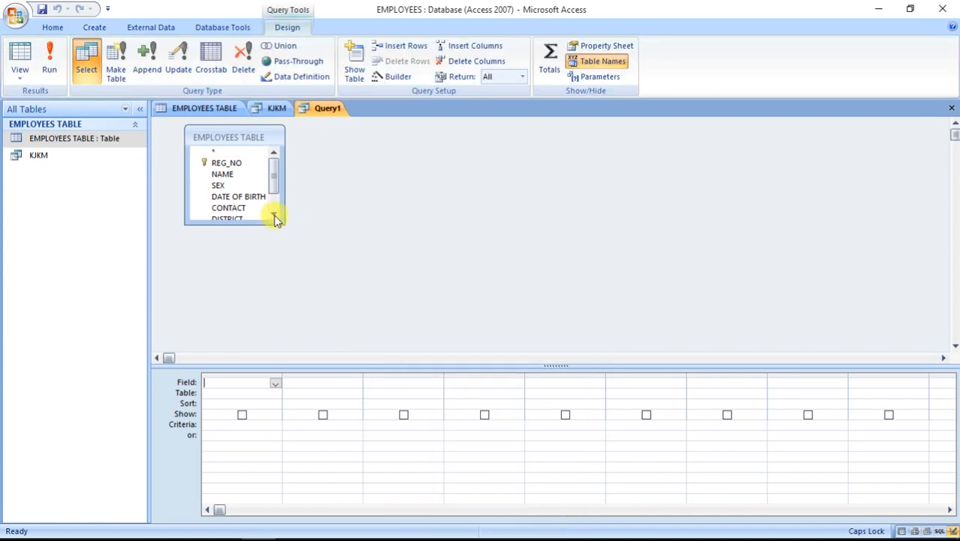
pyautogui.doubleClick(239, 133)
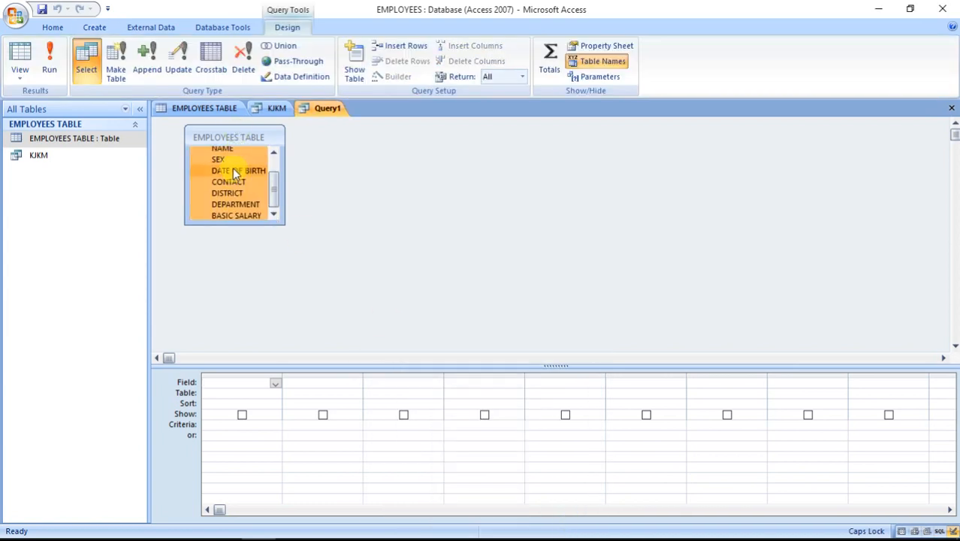
pyautogui.moveTo(233, 172); pyautogui.dragTo(242, 377)
# Step: Set the NAME criterion to A* and run the query
pyautogui.click(295, 424)
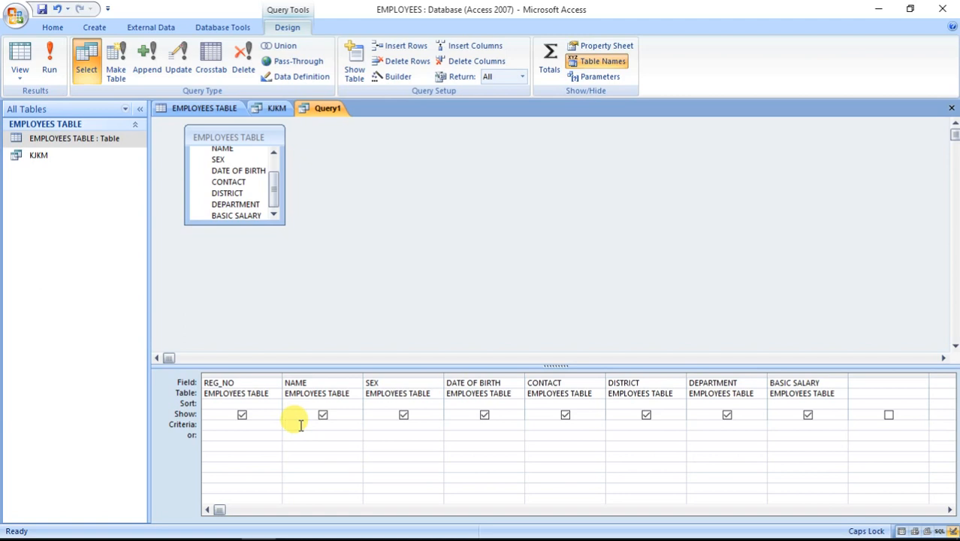
pyautogui.write('A*')
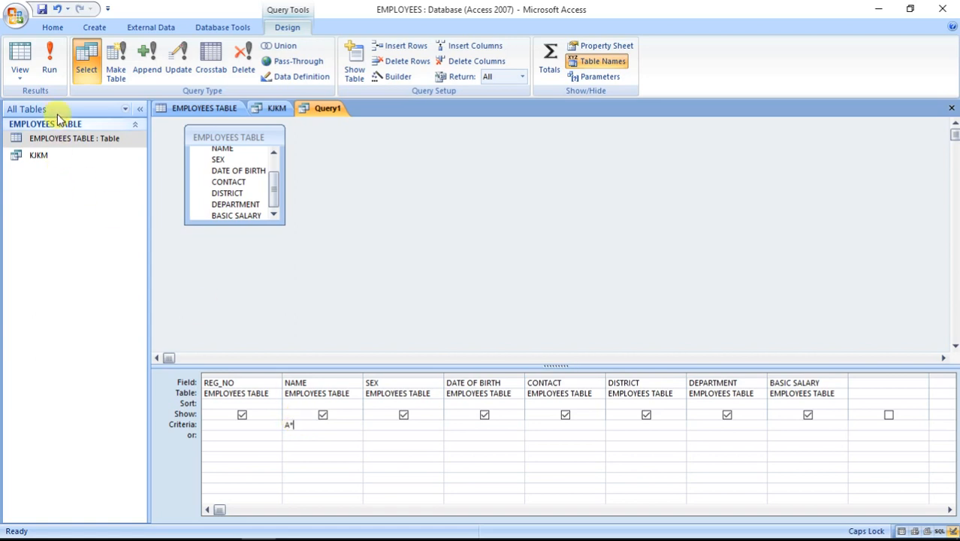
pyautogui.click(52, 75)
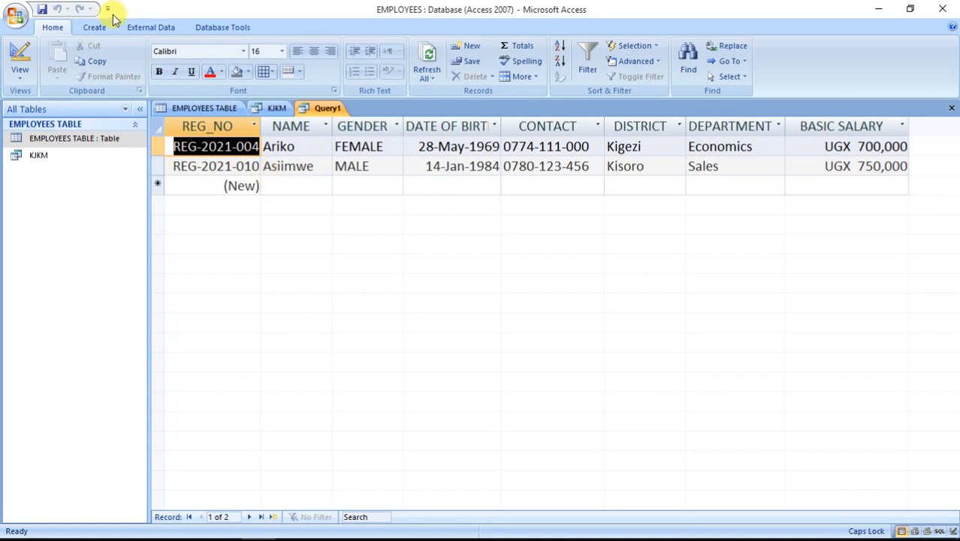
# Step: Return to the query design, replace the NAME criterion with *A and run the query
pyautogui.click(22, 51)
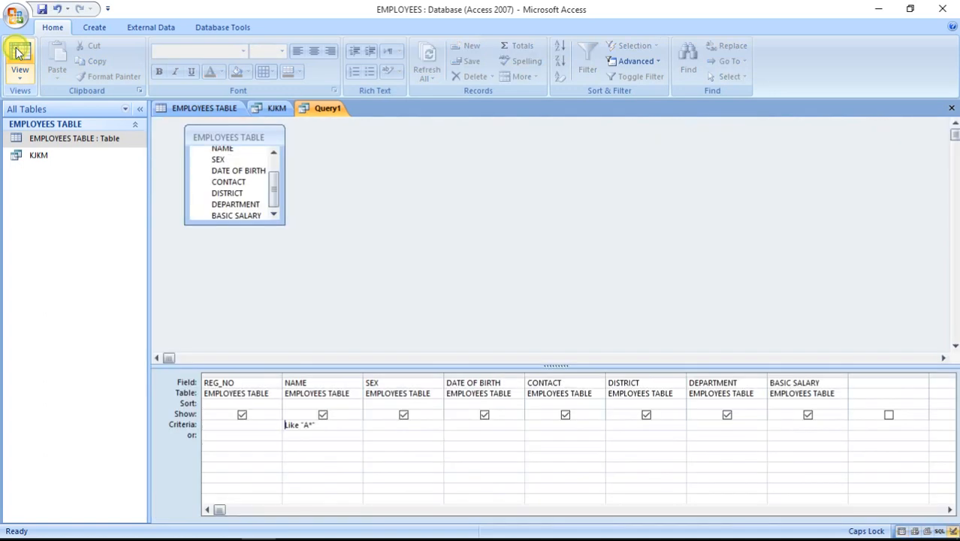
pyautogui.click(327, 429)
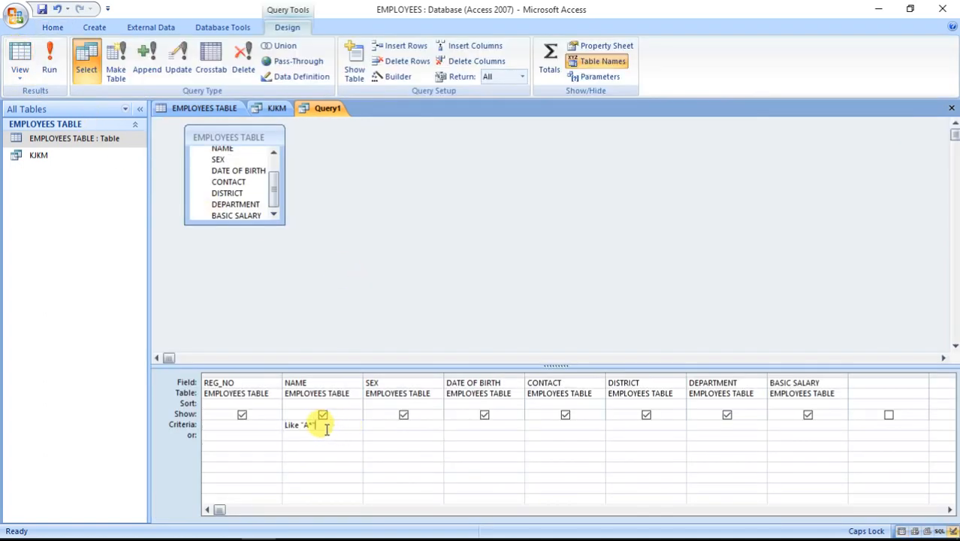
pyautogui.press('BackSpace')
pyautogui.press('BackSpace')
pyautogui.press('BackSpace')
pyautogui.press('BackSpace')
pyautogui.press('BackSpace')
pyautogui.press('BackSpace')
pyautogui.press('BackSpace')
pyautogui.press('BackSpace')
pyautogui.press('BackSpace')
pyautogui.write('"A')
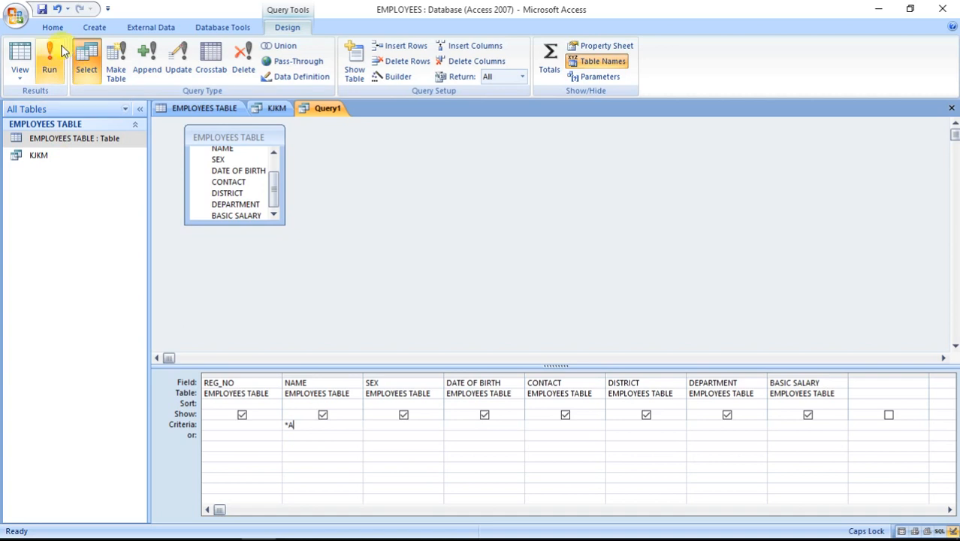
pyautogui.click(50, 62)
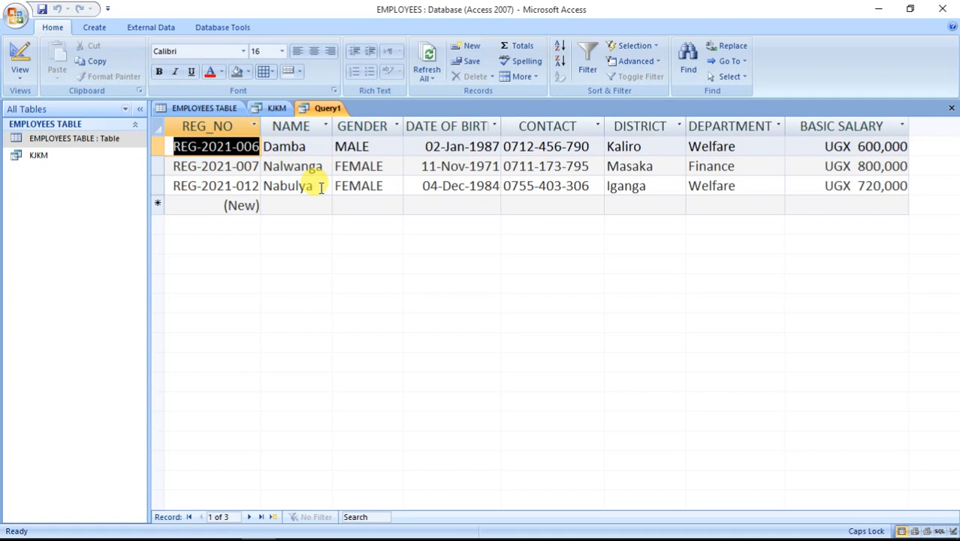
# Step: Save the name query as EMPLOYEES ENDING WITH LETTER A
pyautogui.hotkey('ctrl', 's')
pyautogui.write('E')
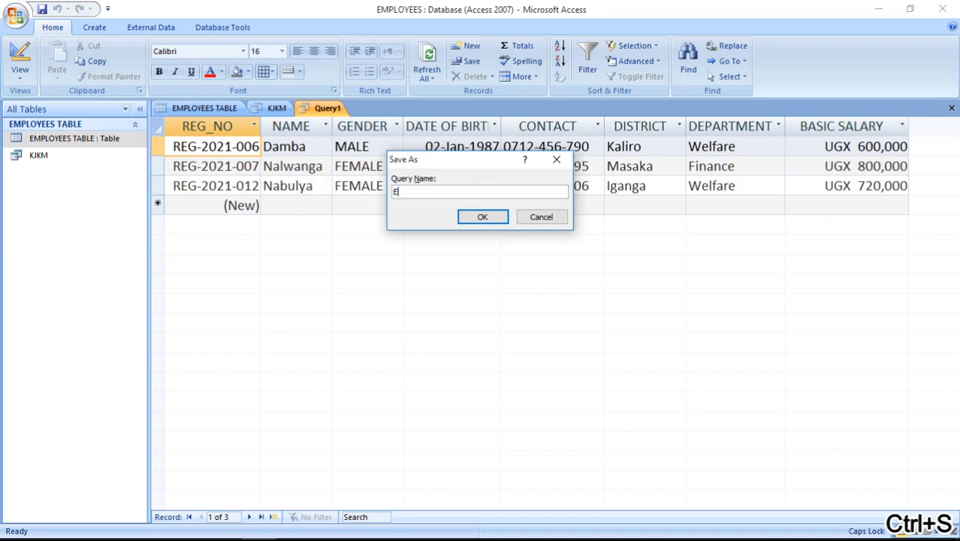
pyautogui.write('MP')
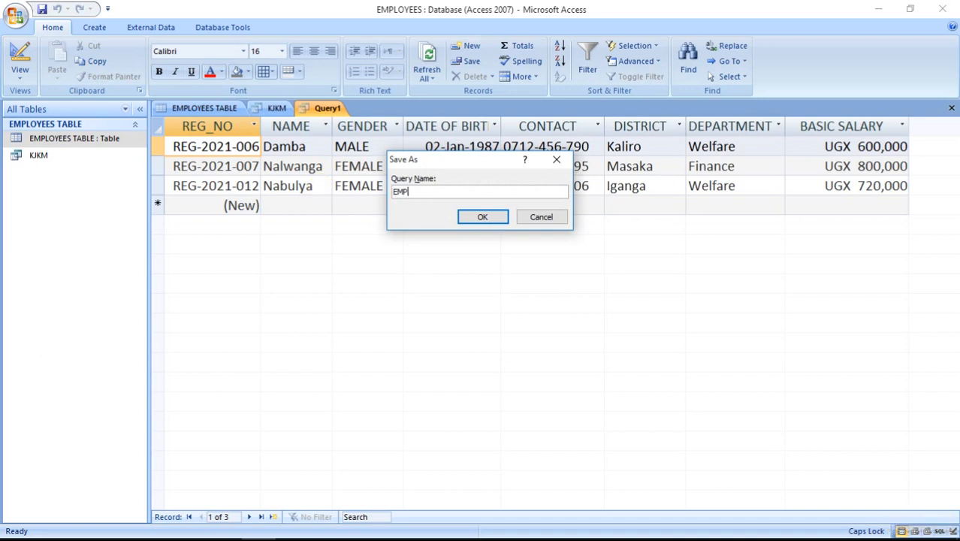
pyautogui.write('LOYEES ENDING WITH ')
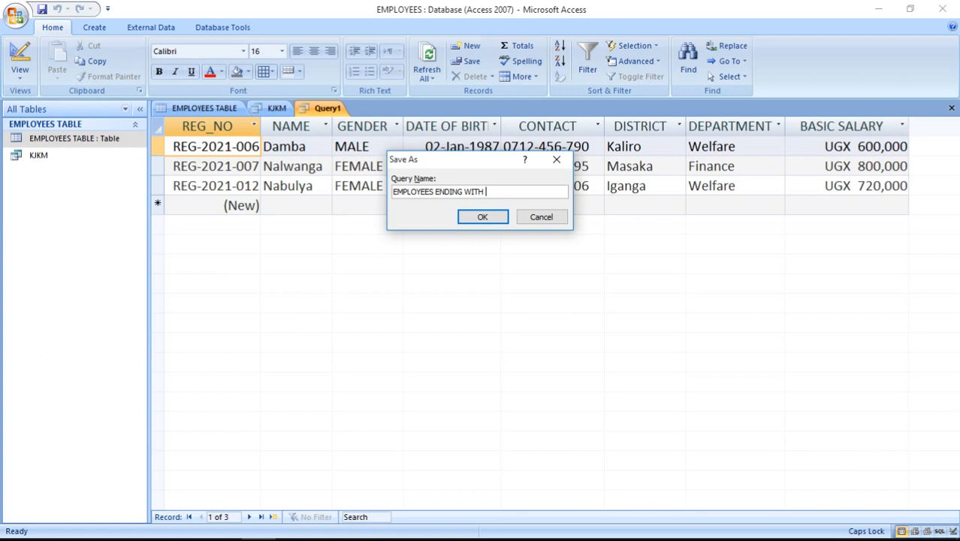
pyautogui.write('LETTER A')
pyautogui.press('Return')
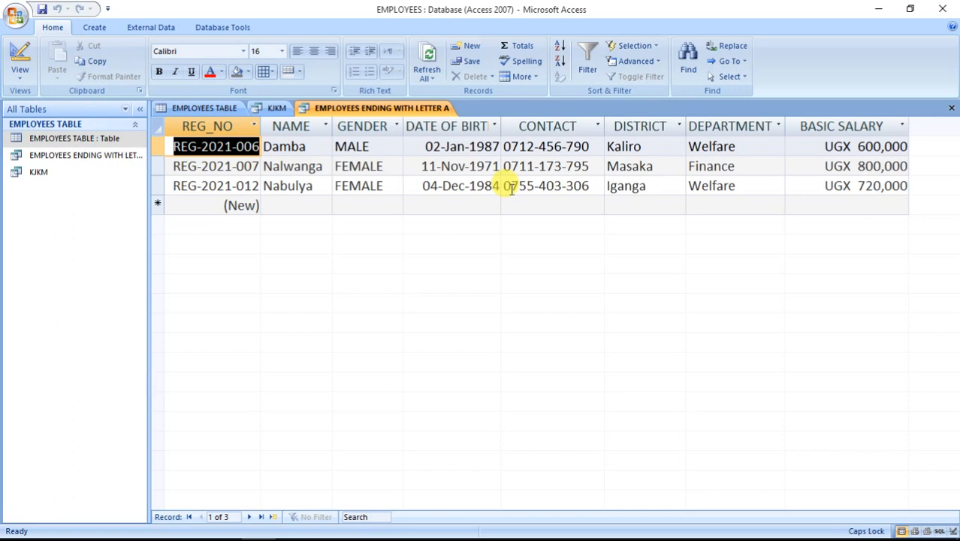
# Step: Start a new query in Design view based on EMPLOYEES TABLE
pyautogui.click(204, 110)
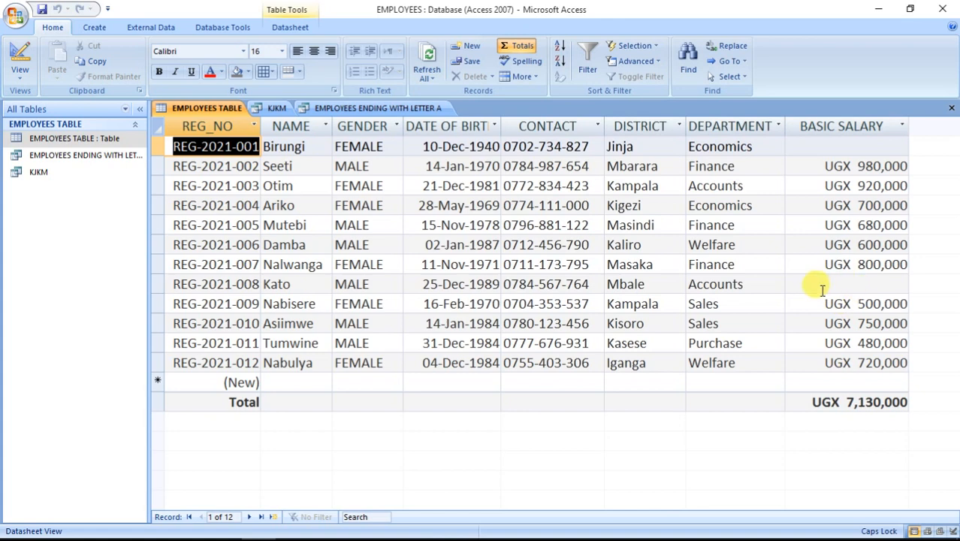
pyautogui.click(94, 28)
pyautogui.click(543, 80)
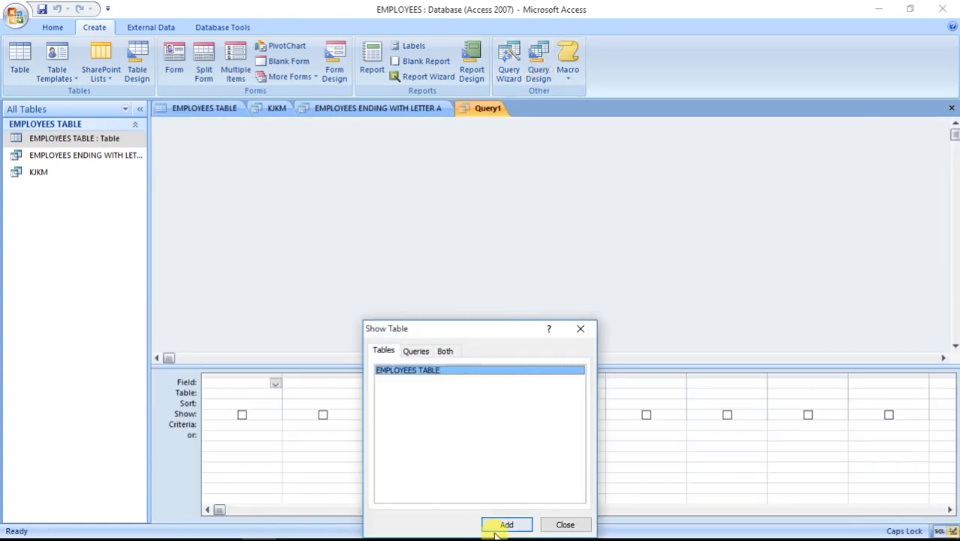
pyautogui.click(499, 526)
pyautogui.click(568, 525)
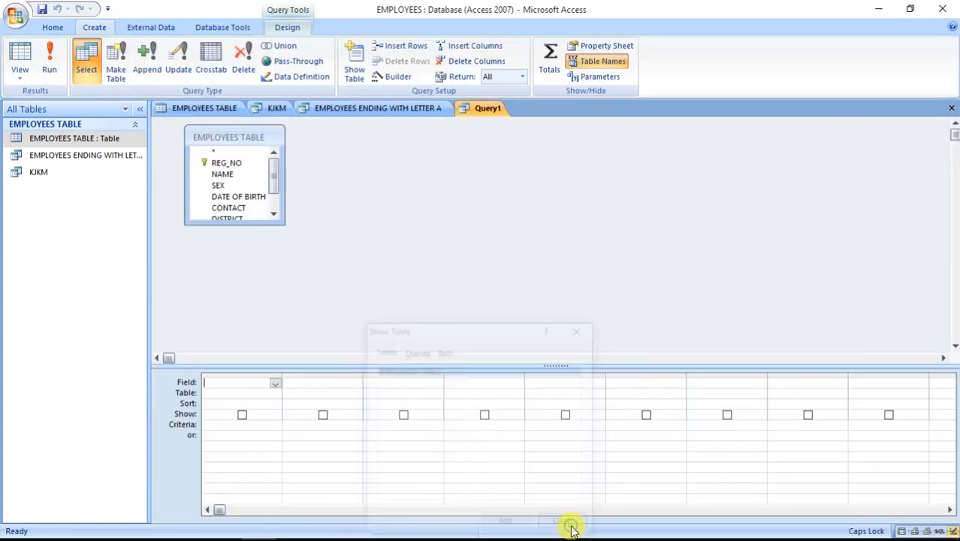
# Step: Add all the fields of EMPLOYEES TABLE to the query grid and hide the duplicate REG_NO column from the results
pyautogui.click(235, 143)
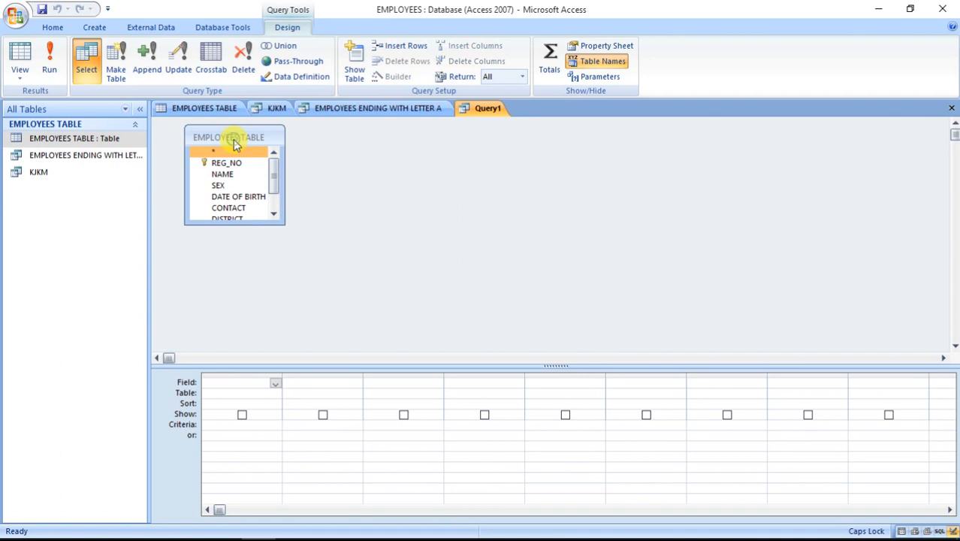
pyautogui.moveTo(228, 164); pyautogui.dragTo(230, 380)
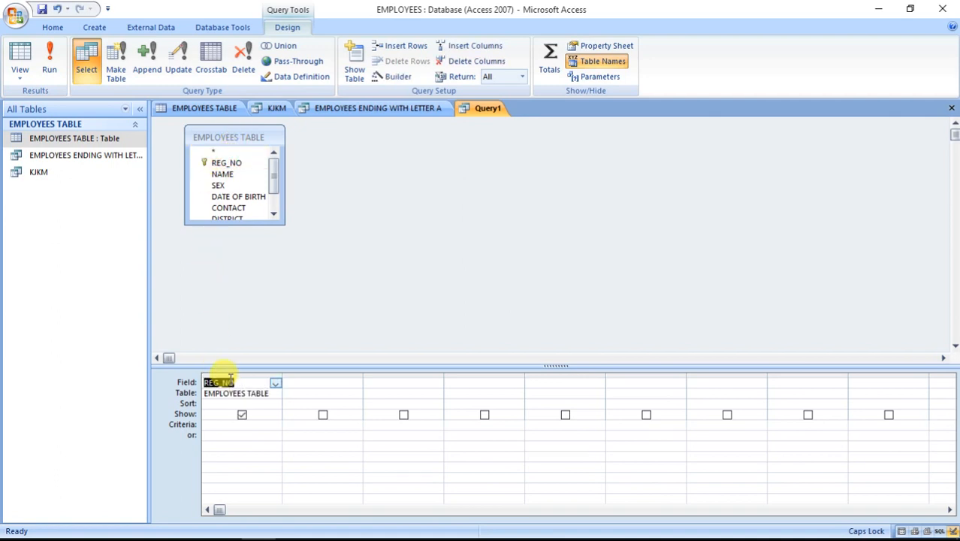
pyautogui.doubleClick(253, 139)
pyautogui.click(273, 152)
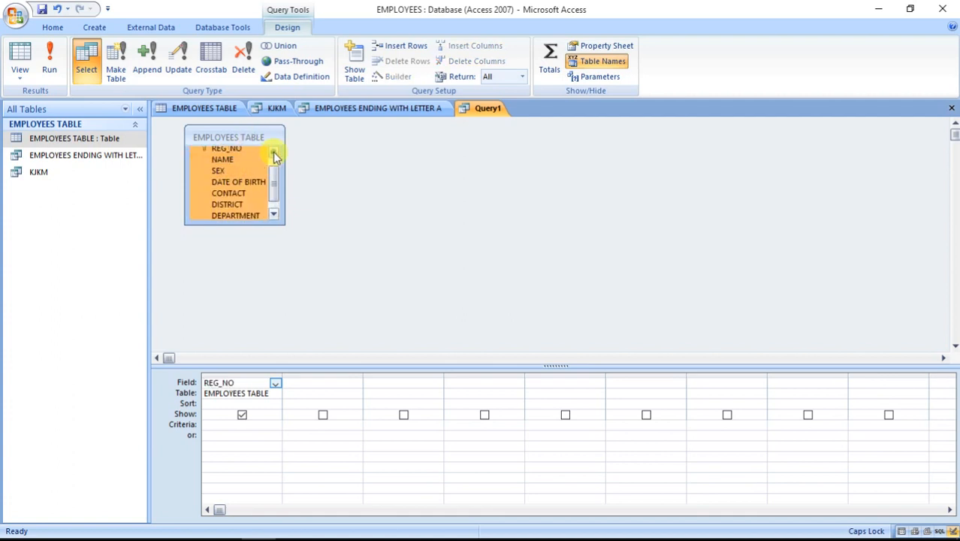
pyautogui.moveTo(244, 178); pyautogui.dragTo(234, 383)
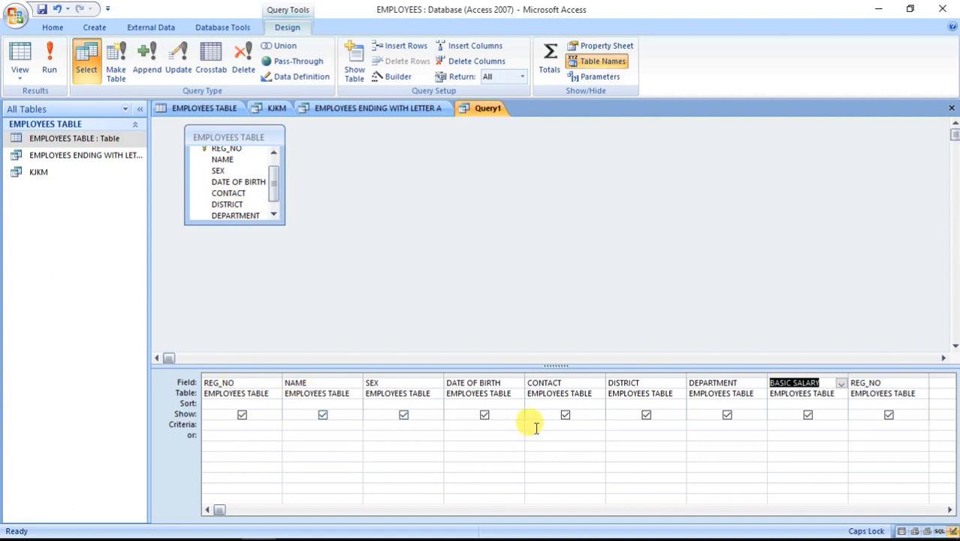
pyautogui.click(889, 415)
# Step: Set the BASIC SALARY criterion to IS NULL and run the query
pyautogui.click(801, 425)
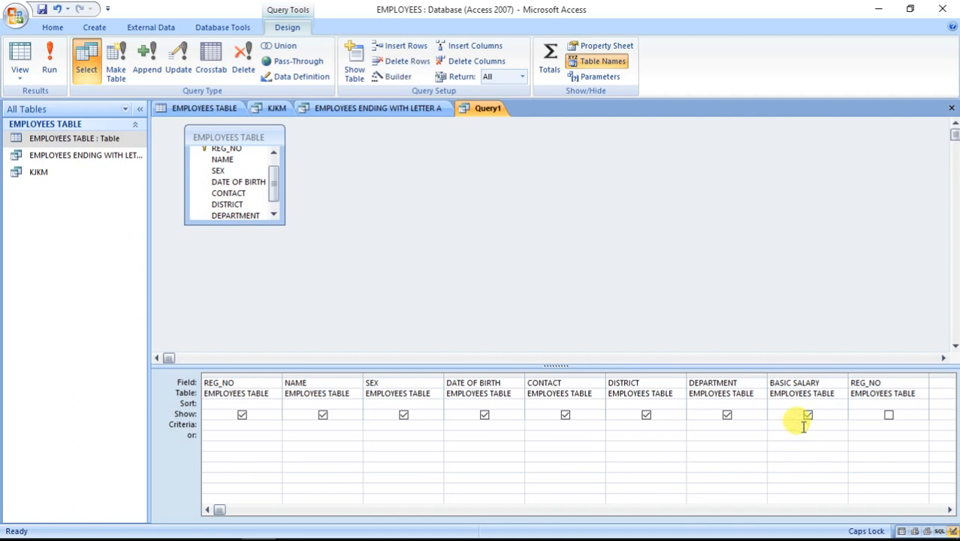
pyautogui.write('IS NULL')
pyautogui.click(56, 70)
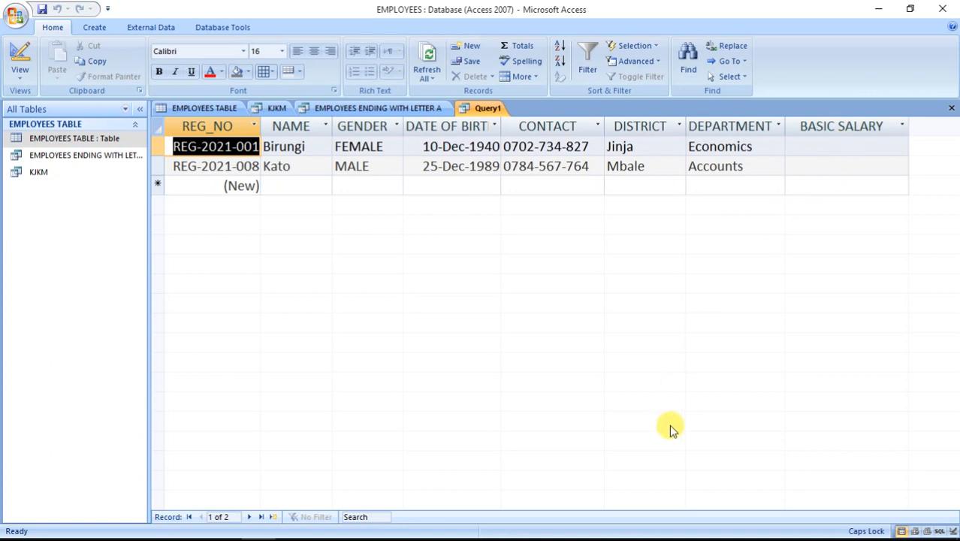
# Step: Save the missing-salary query as NOT PAID
pyautogui.hotkey('ctrl', 's')
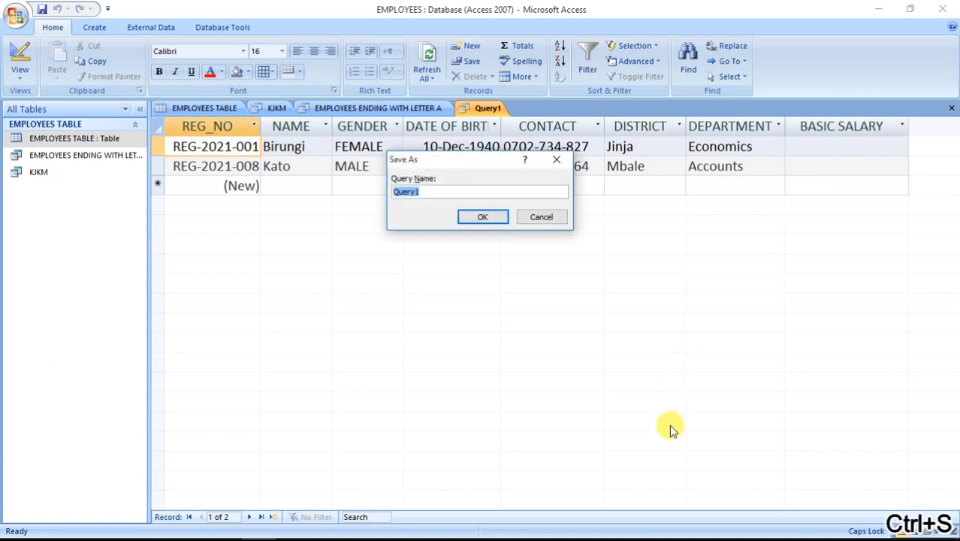
pyautogui.write('N')
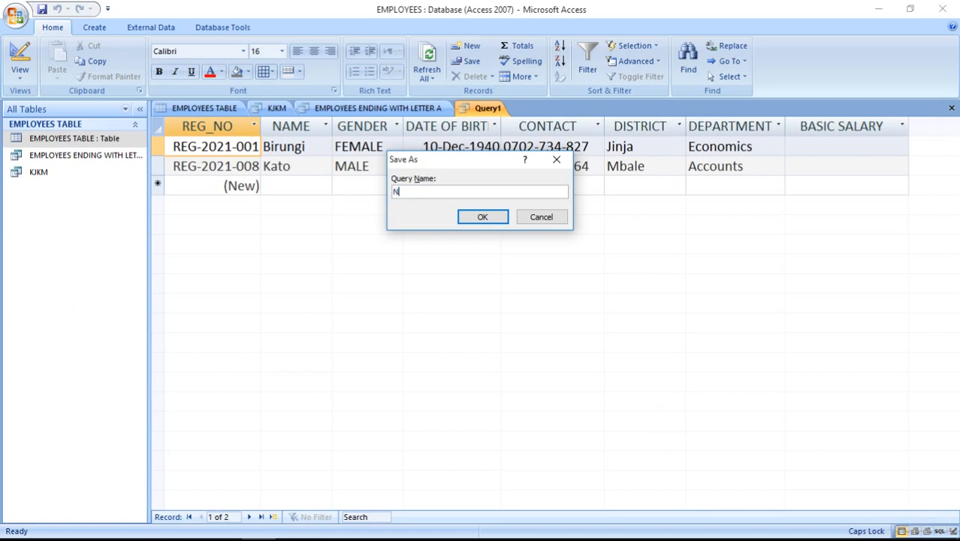
pyautogui.write('OT PAID')
pyautogui.press('Return')
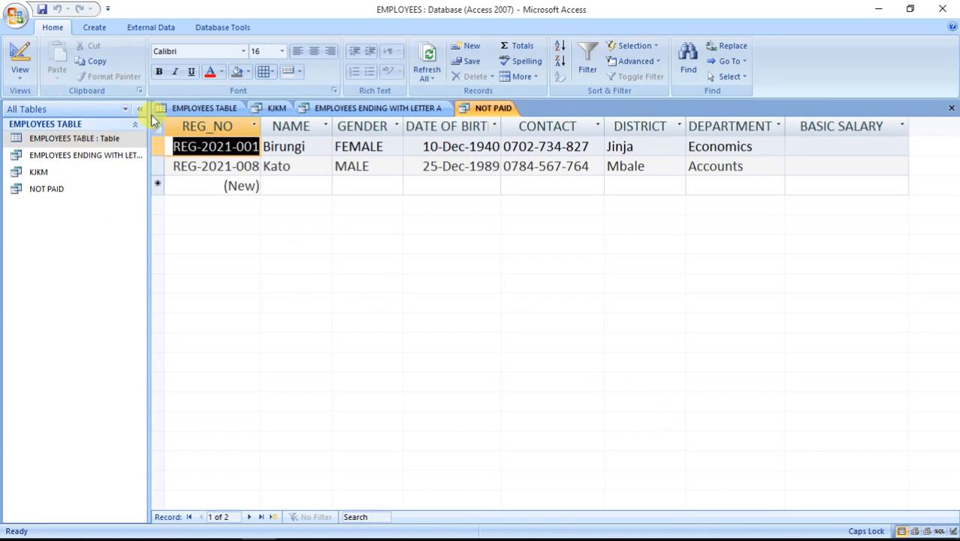
# Step: Create another query in Design view containing all the fields of EMPLOYEES TABLE
pyautogui.click(202, 108)
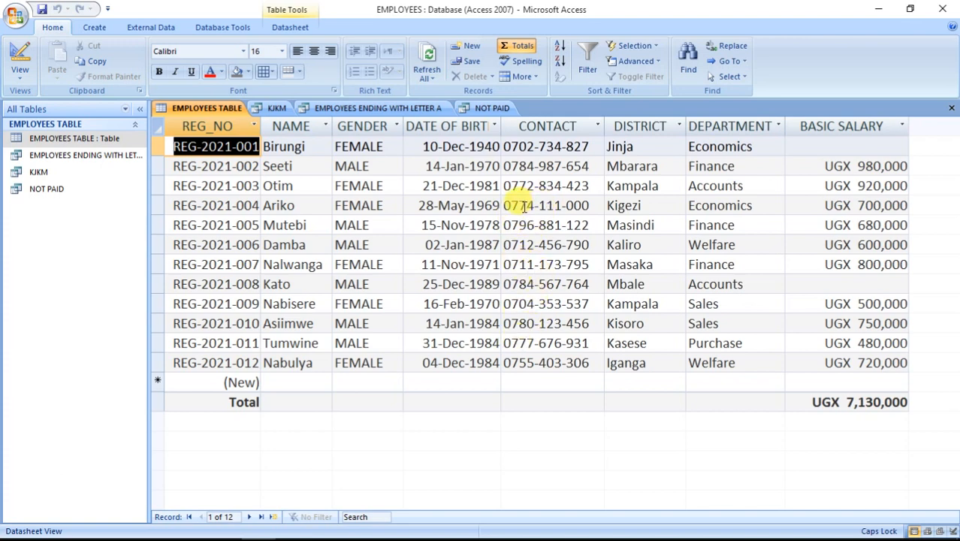
pyautogui.click(100, 30)
pyautogui.click(540, 67)
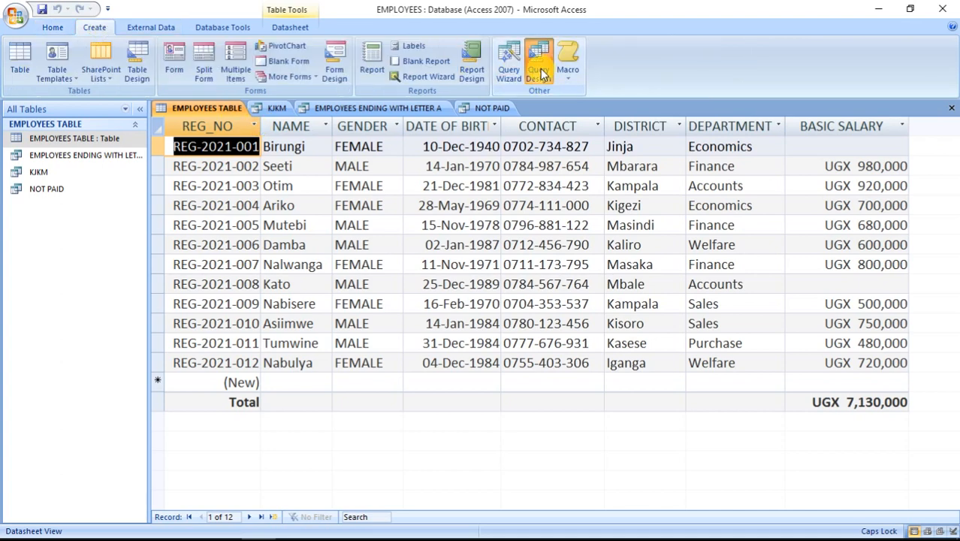
pyautogui.click(504, 525)
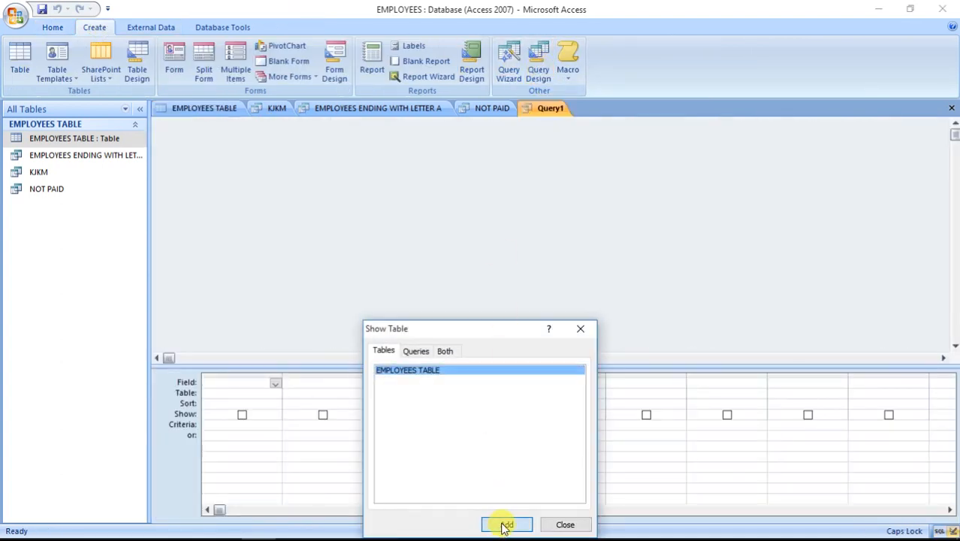
pyautogui.click(574, 525)
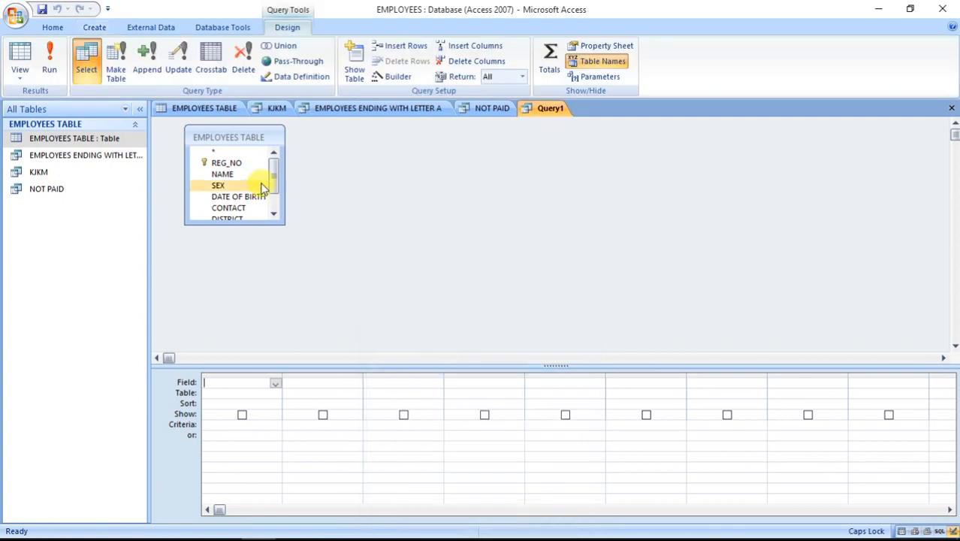
pyautogui.doubleClick(245, 135)
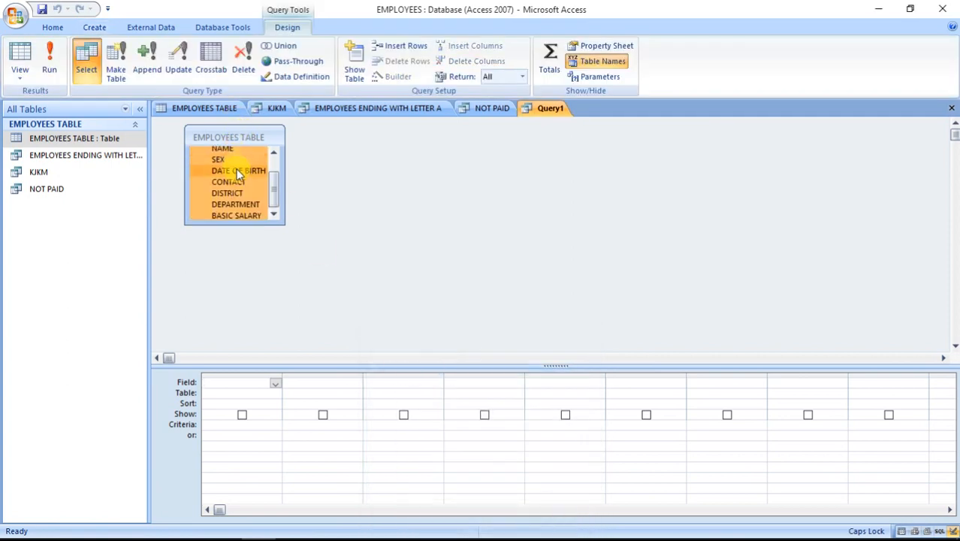
pyautogui.moveTo(236, 169); pyautogui.dragTo(220, 374)
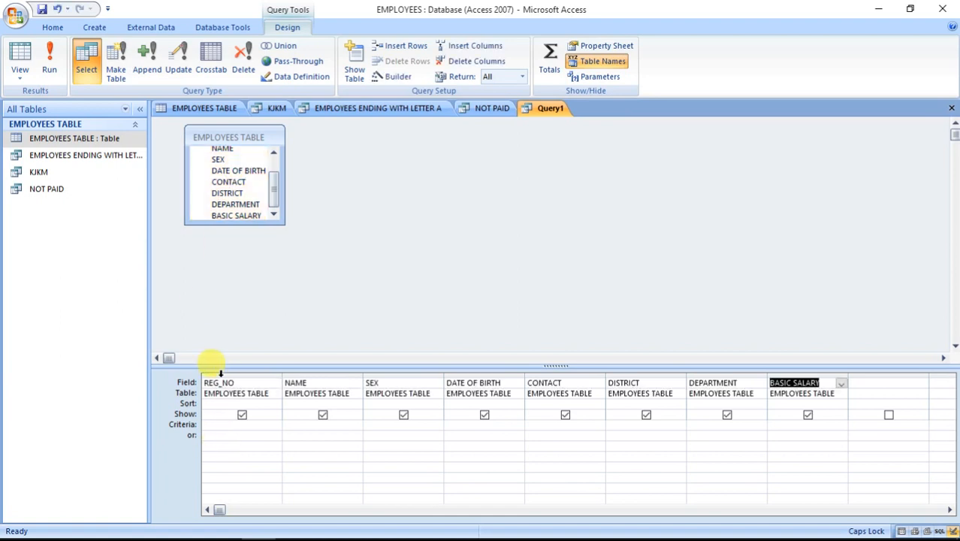
# Step: Set the CONTACT criteria to values starting with 077* or, on the alternative row, 078*, and run the query
pyautogui.click(540, 426)
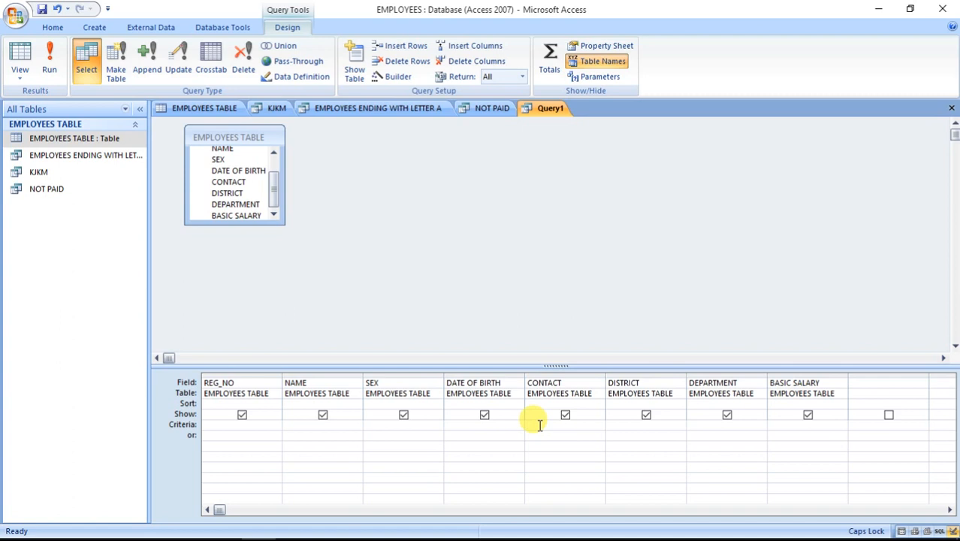
pyautogui.write('4')
pyautogui.write('0')
pyautogui.write('77*"')
pyautogui.click(550, 435)
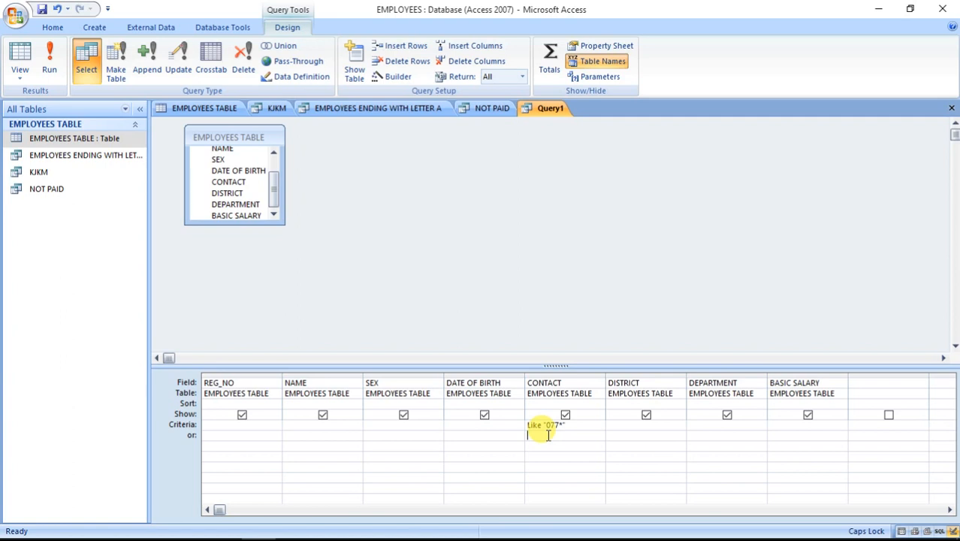
pyautogui.write('"078*"')
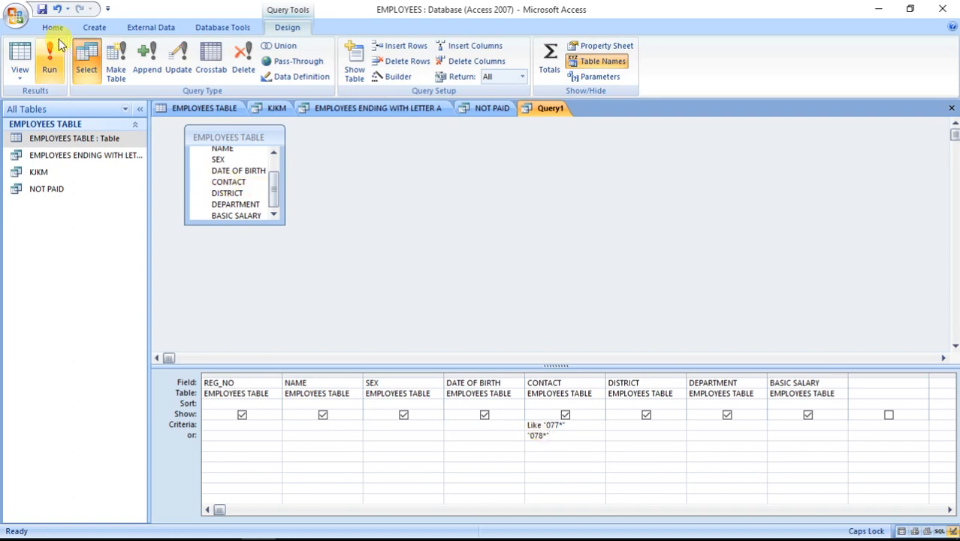
pyautogui.click(51, 67)
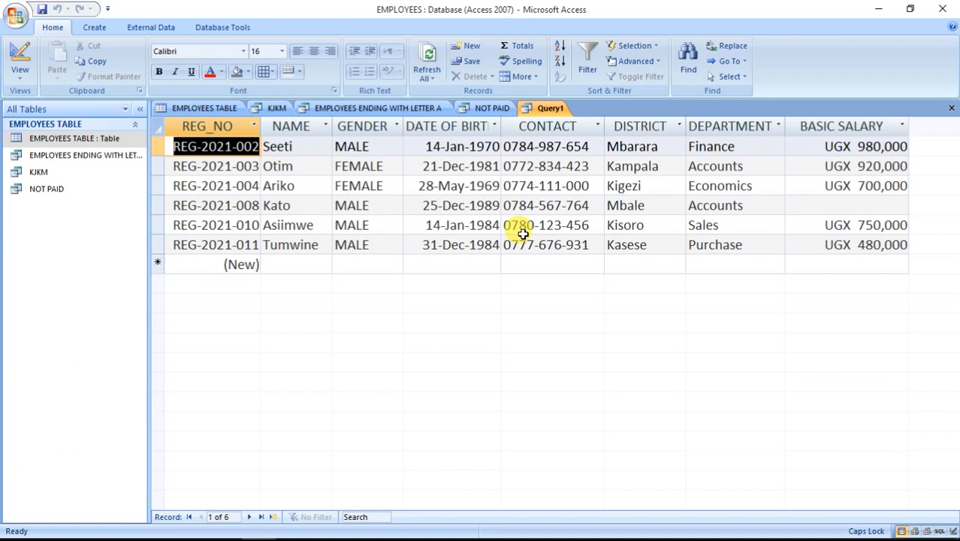
# Step: Save the contact query as MTN NUMBERS
pyautogui.hotkey('ctrl', 's')
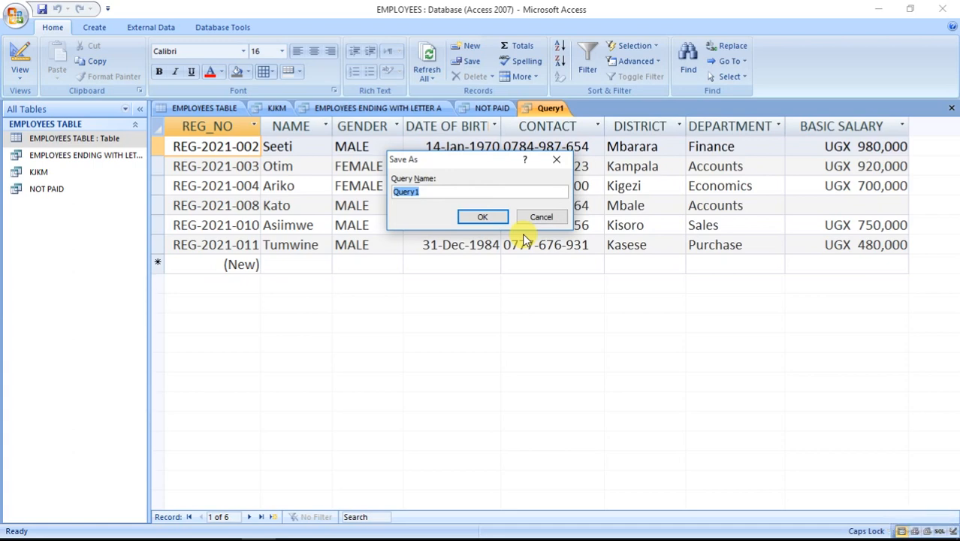
pyautogui.write('MTN ')
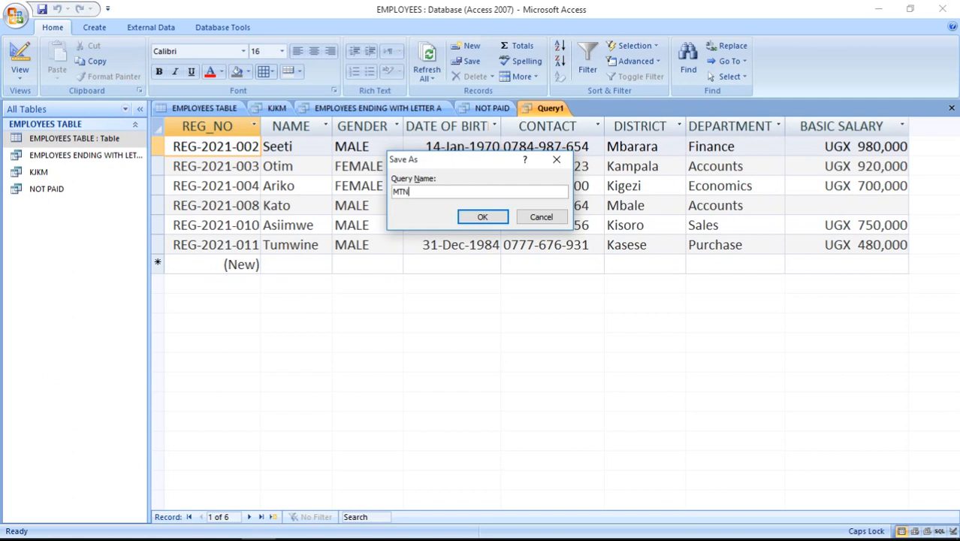
pyautogui.write('NUMBERS')
pyautogui.press('Return')
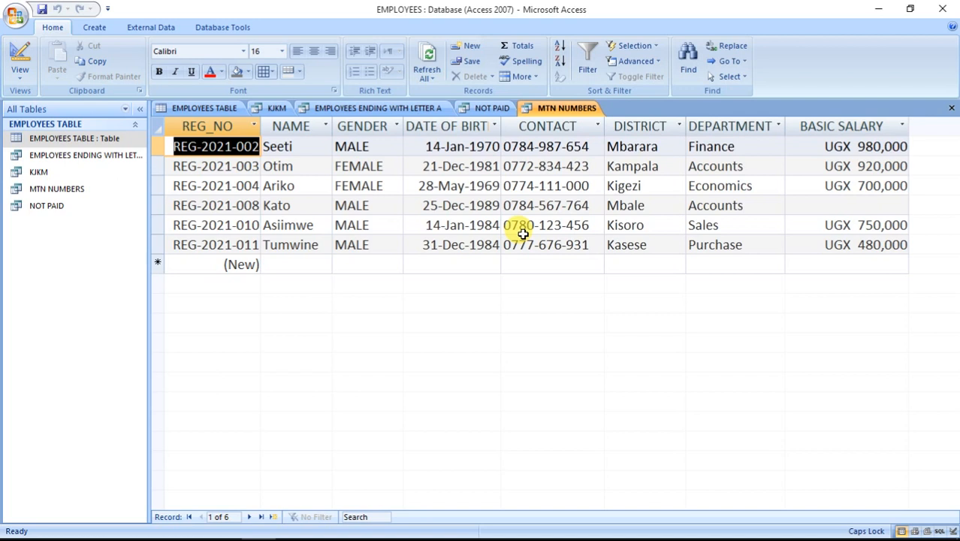
# Step: Create a further query in Design view with every field of EMPLOYEES TABLE in the grid
pyautogui.doubleClick(111, 141)
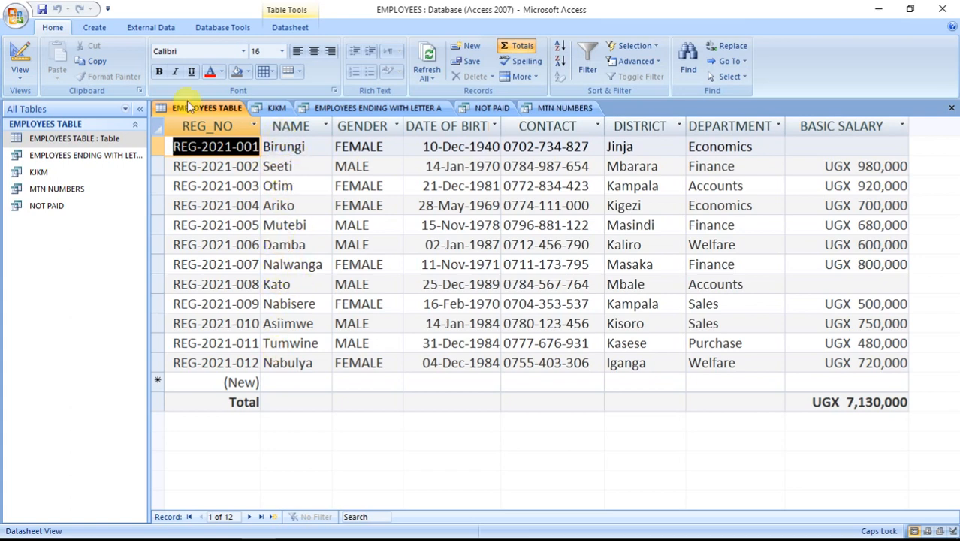
pyautogui.click(96, 28)
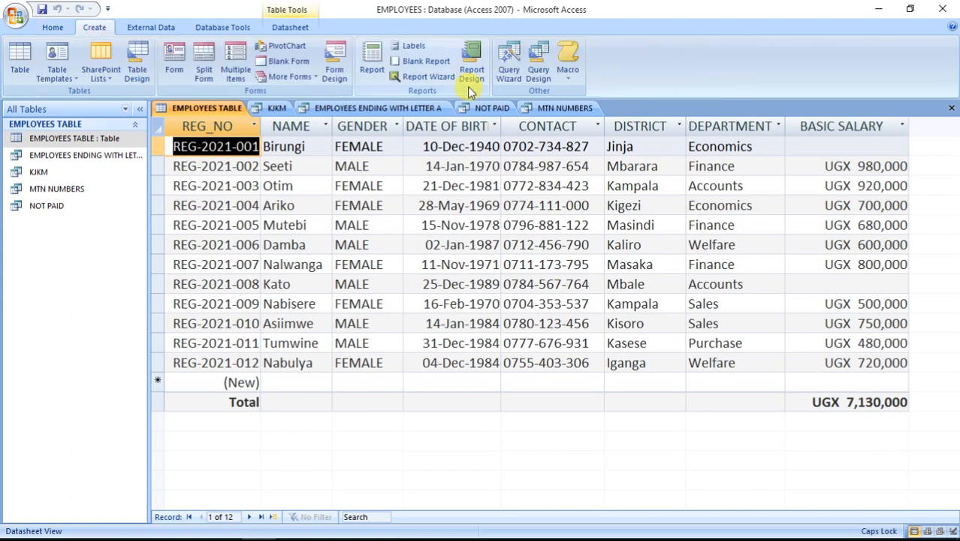
pyautogui.click(538, 69)
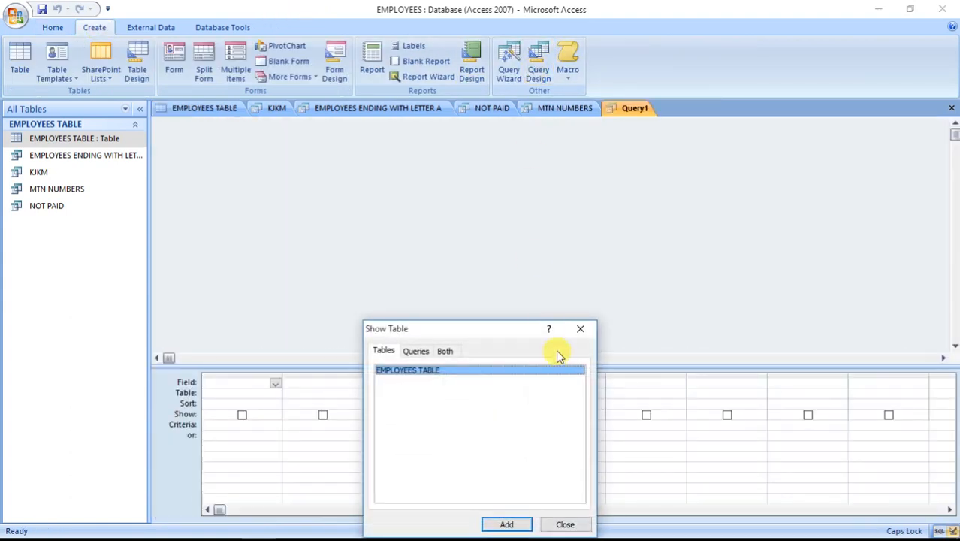
pyautogui.click(501, 525)
pyautogui.click(566, 525)
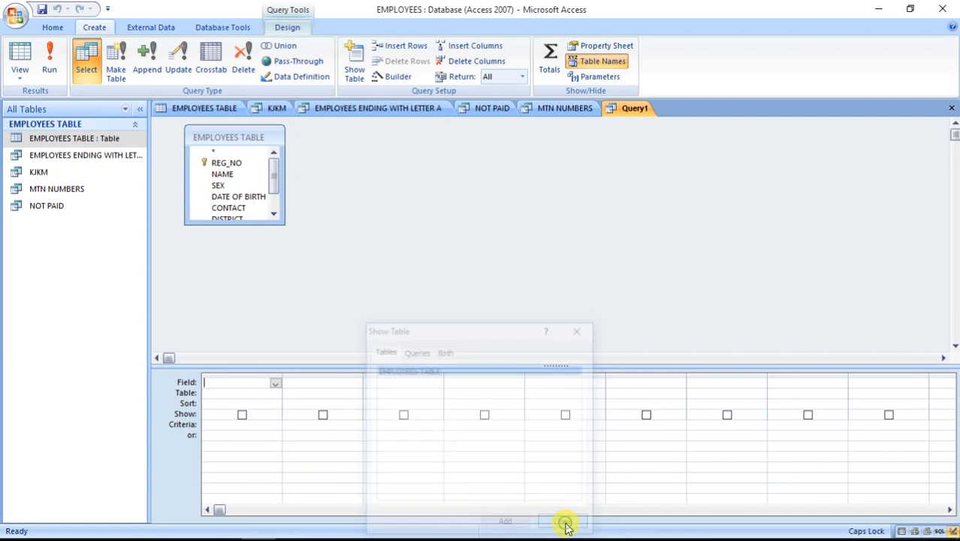
pyautogui.doubleClick(243, 137)
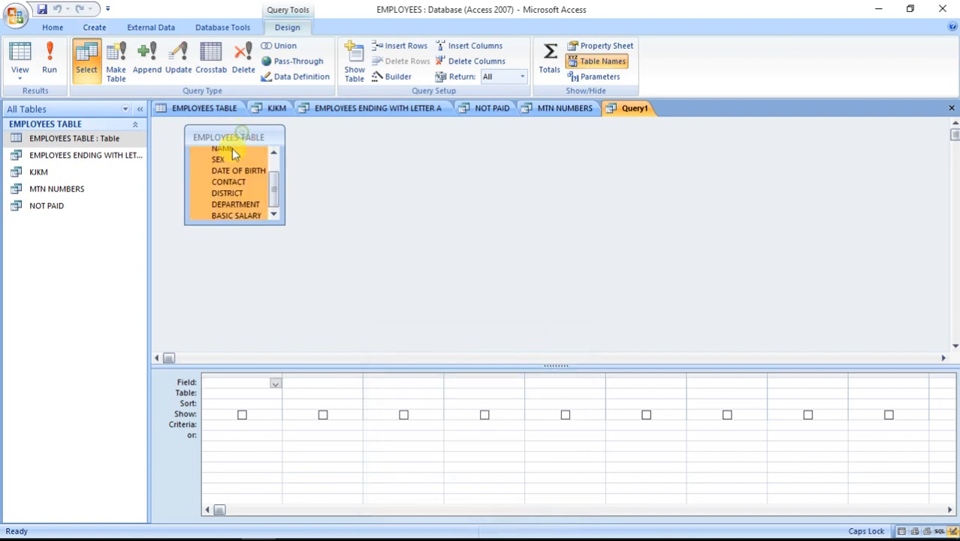
pyautogui.moveTo(229, 172); pyautogui.dragTo(256, 386)
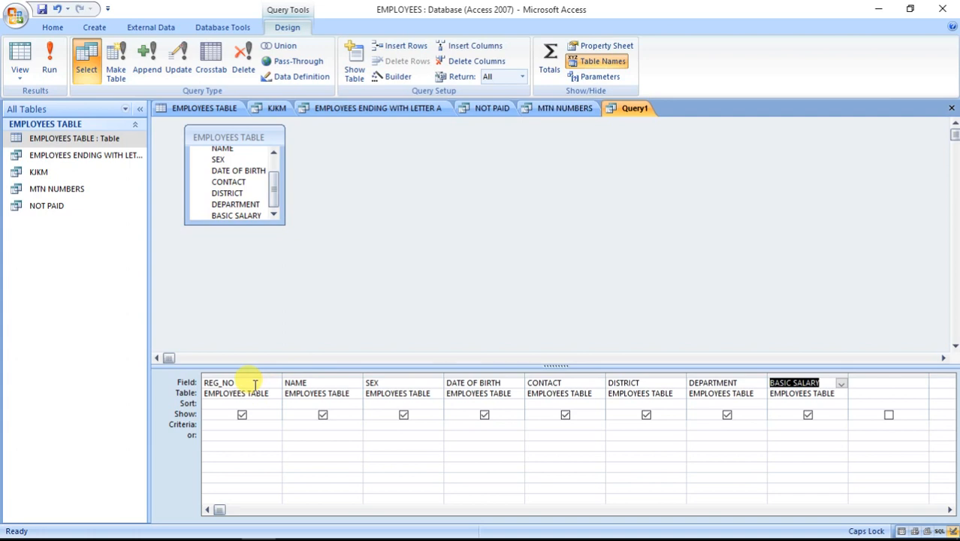
# Step: Set the NAME criteria to Like "?????" to match five-character names and run the query
pyautogui.click(300, 426)
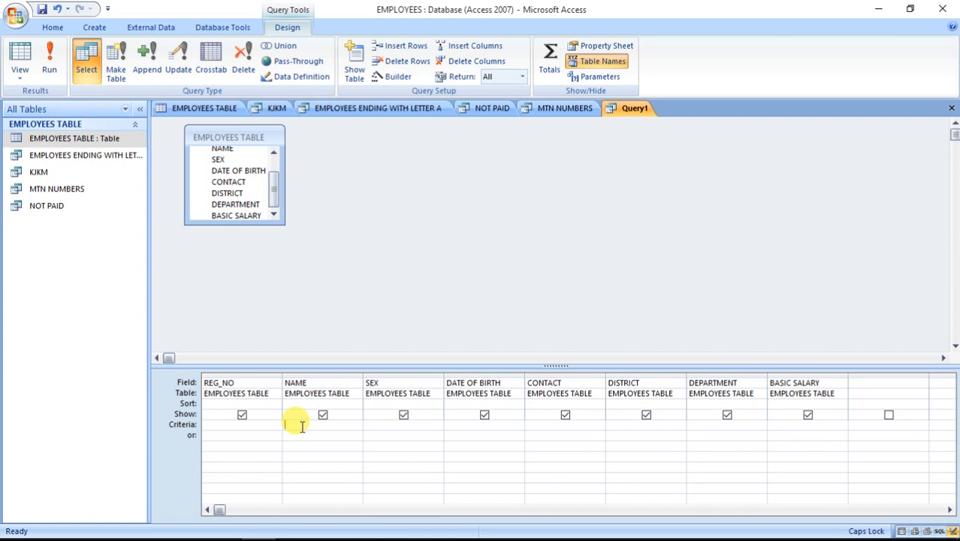
pyautogui.write('LIKE')
pyautogui.write('"????')
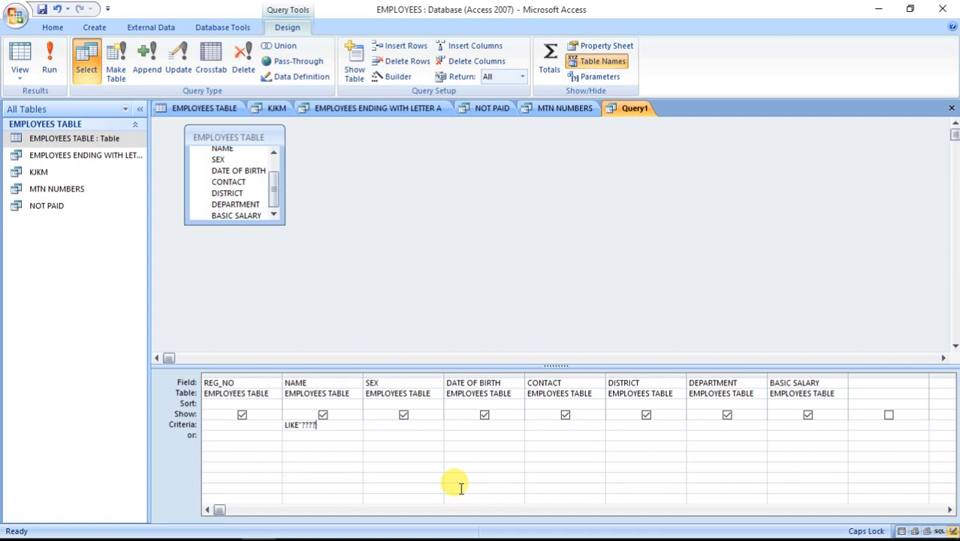
pyautogui.write('?"')
pyautogui.click(49, 69)
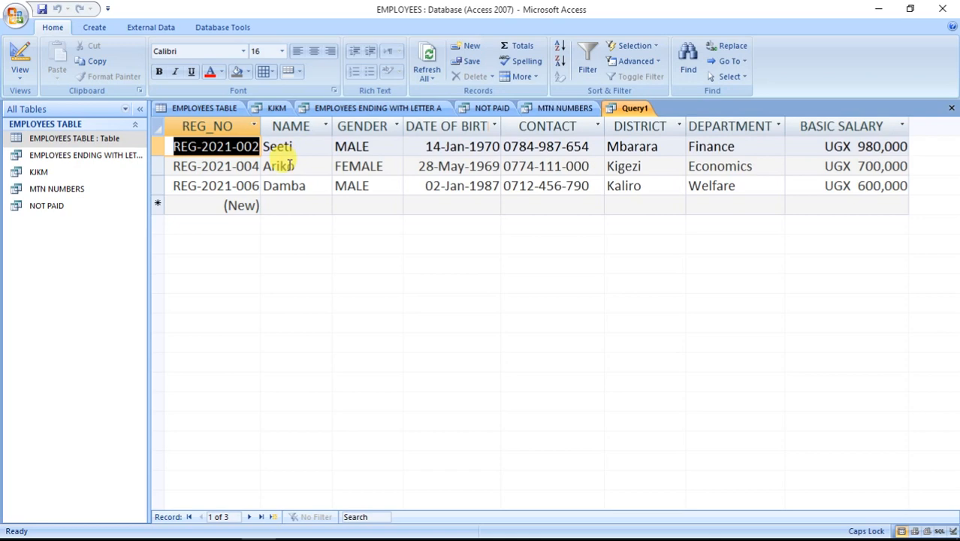
# Step: Return to the query design, replace the NAME criteria with LEN([NAME])=5, and run the query
pyautogui.click(18, 59)
pyautogui.click(338, 426)
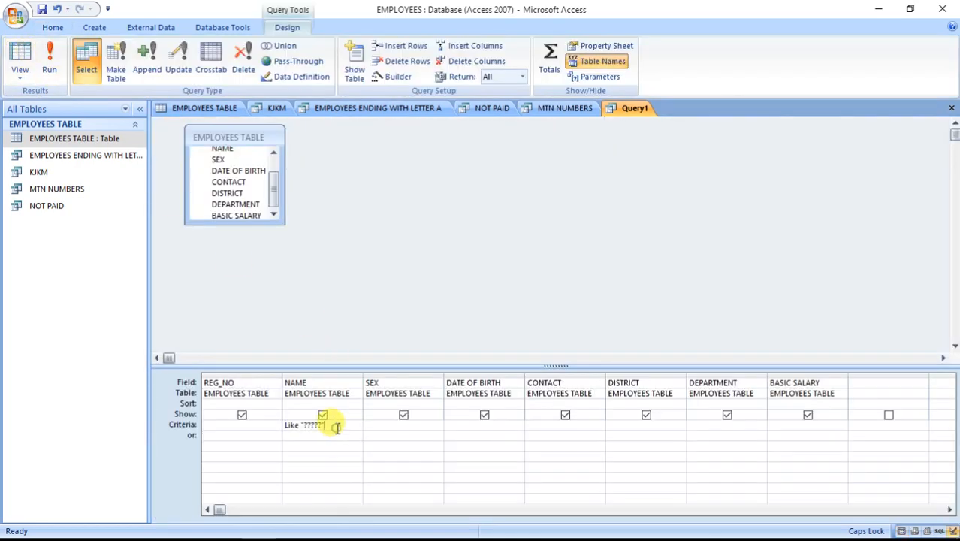
pyautogui.press('BackSpace')
pyautogui.press('BackSpace')
pyautogui.press('BackSpace')
pyautogui.press('BackSpace')
pyautogui.press('BackSpace')
pyautogui.press('BackSpace')
pyautogui.press('BackSpace')
pyautogui.press('BackSpace')
pyautogui.press('BackSpace')
pyautogui.press('BackSpace')
pyautogui.press('BackSpace')
pyautogui.press('BackSpace')
pyautogui.write('LE')
pyautogui.write('N')
pyautogui.write('(')
pyautogui.write('(')
pyautogui.write('[NAM')
pyautogui.write('E')
pyautogui.write(']')
pyautogui.write(')')
pyautogui.write('=')
pyautogui.write('5')
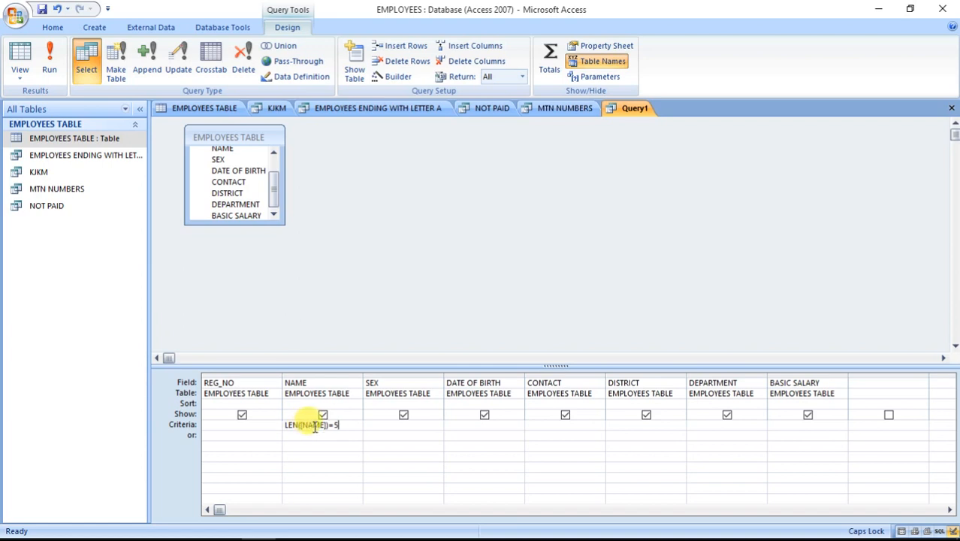
pyautogui.click(50, 69)
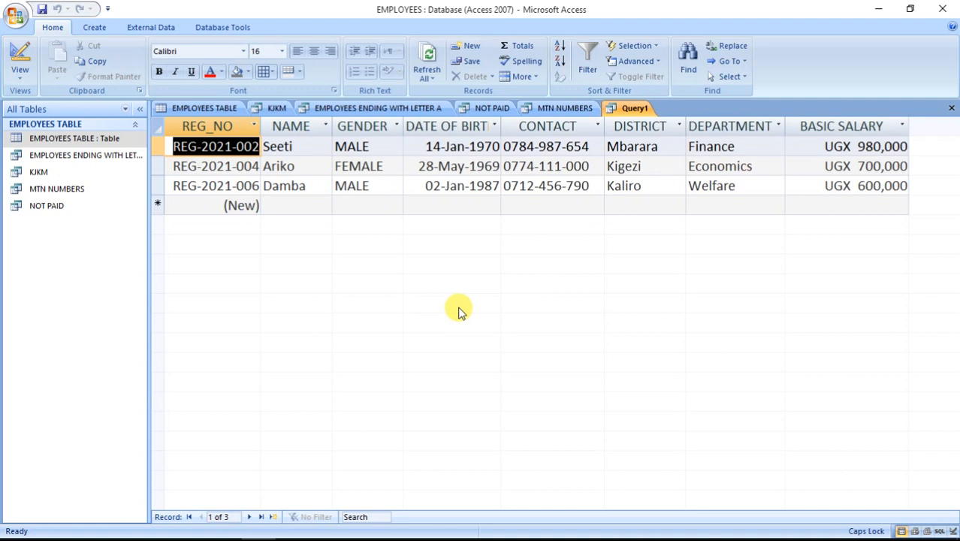
# Step: Save the five-character name query as 5 LETTERS
pyautogui.hotkey('ctrl', 's')
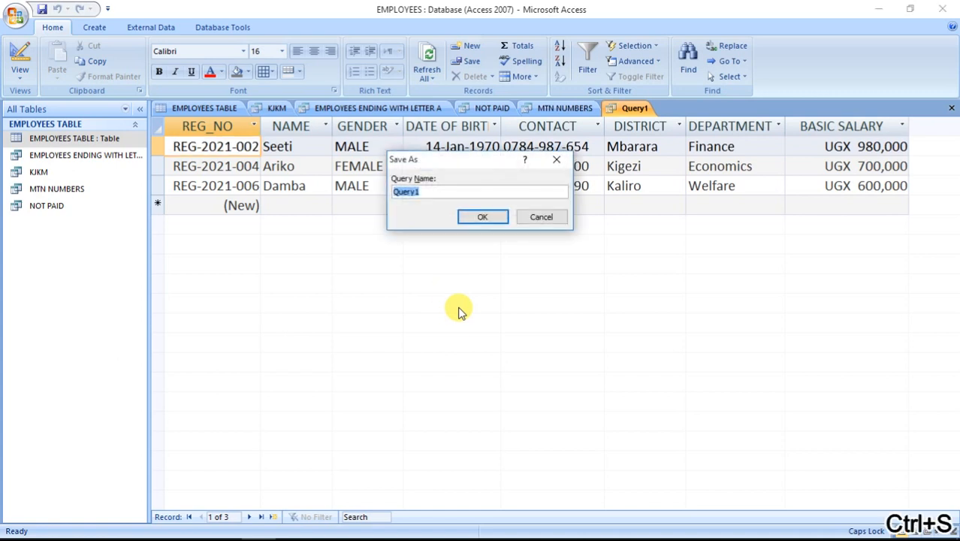
pyautogui.write('5 LE')
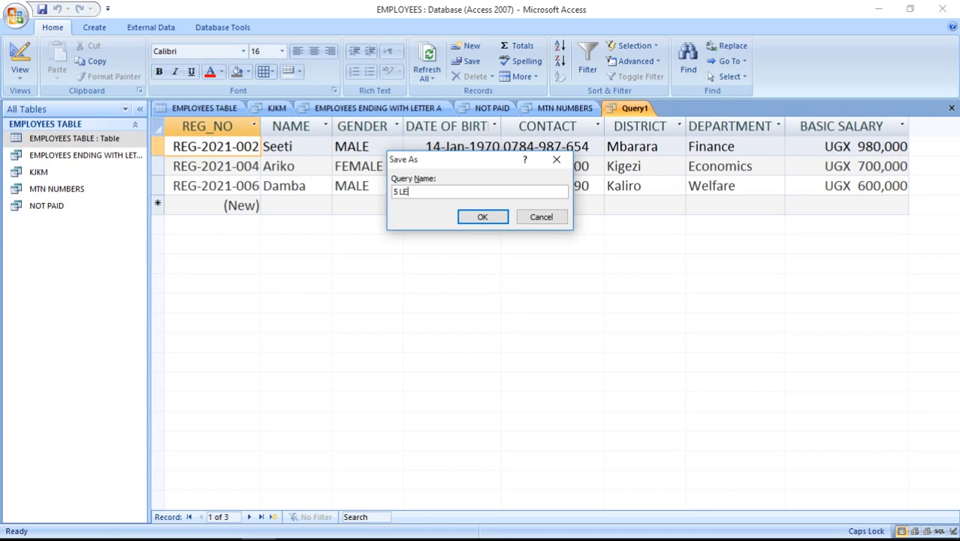
pyautogui.write('TTERS')
pyautogui.press('Return')
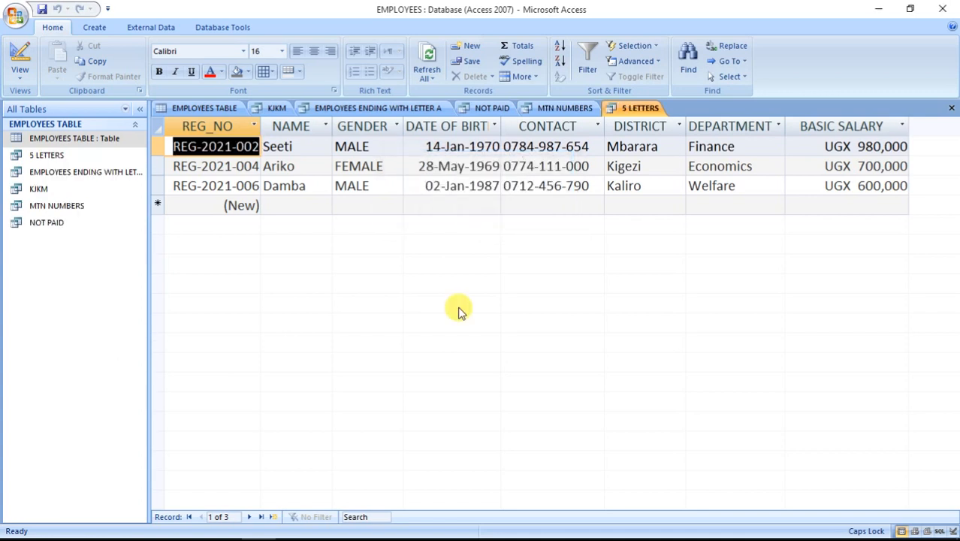